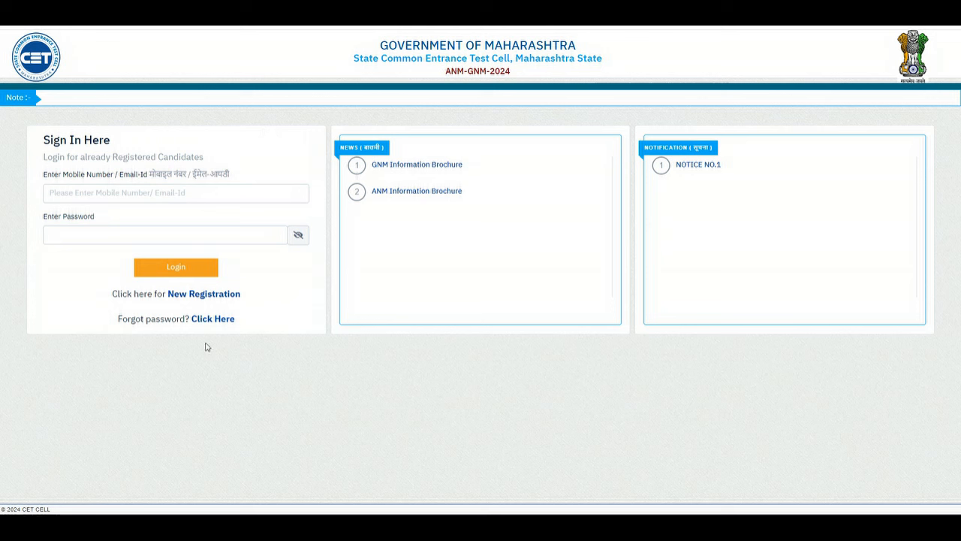
Start a new candidate registration and scroll through the instructions page.
{"action": "left_click", "coordinate": [197, 299]}
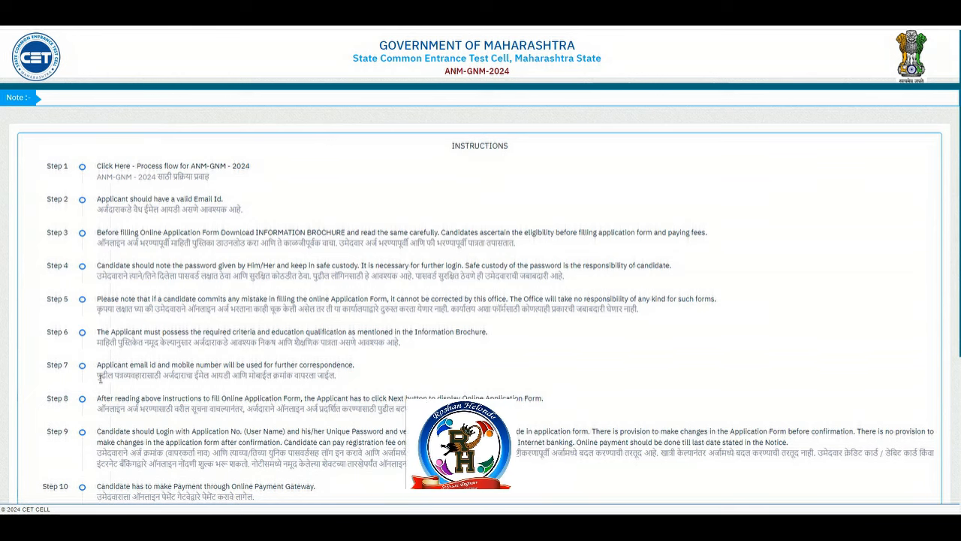
{"action": "scroll", "coordinate": [765, 268], "scroll_direction": "down", "scroll_amount": 2}
{"action": "scroll", "coordinate": [481, 267], "scroll_direction": "down", "scroll_amount": 3}
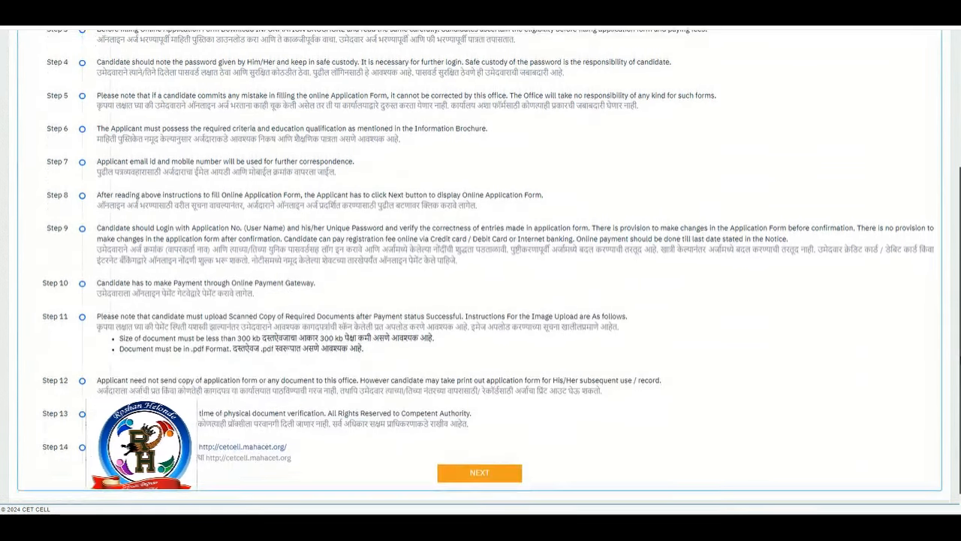
{"action": "scroll", "coordinate": [481, 267], "scroll_direction": "up", "scroll_amount": 2}
{"action": "scroll", "coordinate": [481, 267], "scroll_direction": "up", "scroll_amount": 2}
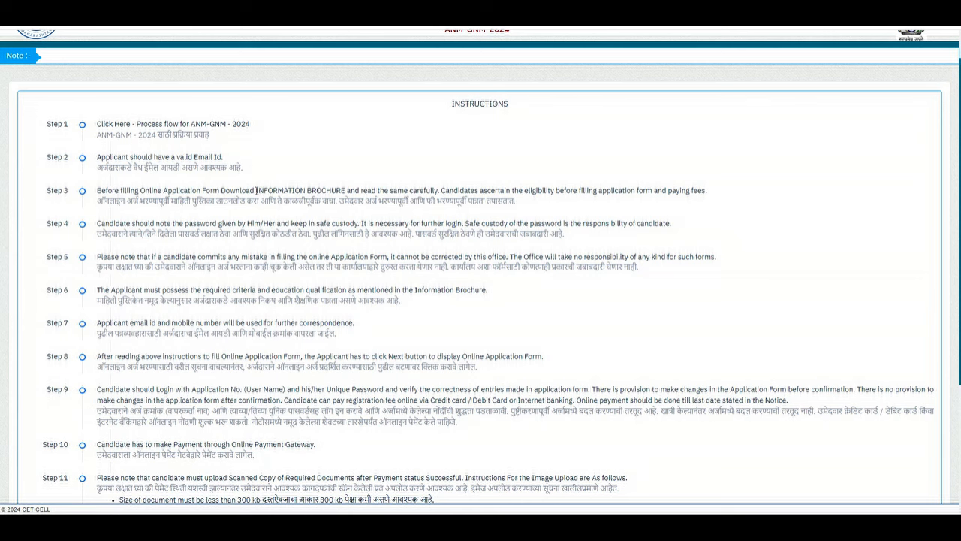
Highlight the Information Brochure notes in Steps 3 and 6 and the Marathi password note in Step 4.
{"action": "left_click_drag", "start_coordinate": [256, 190], "coordinate": [346, 189]}
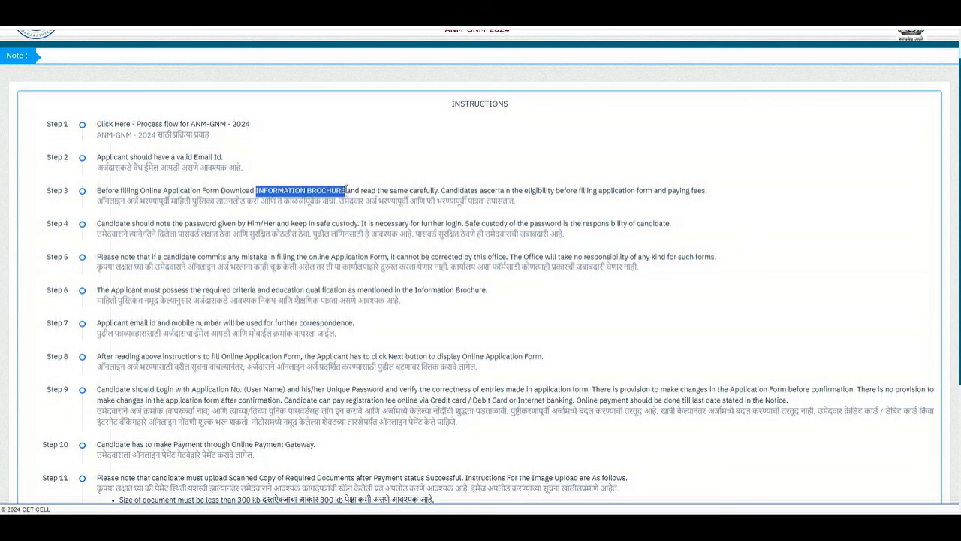
{"action": "left_click", "coordinate": [344, 195]}
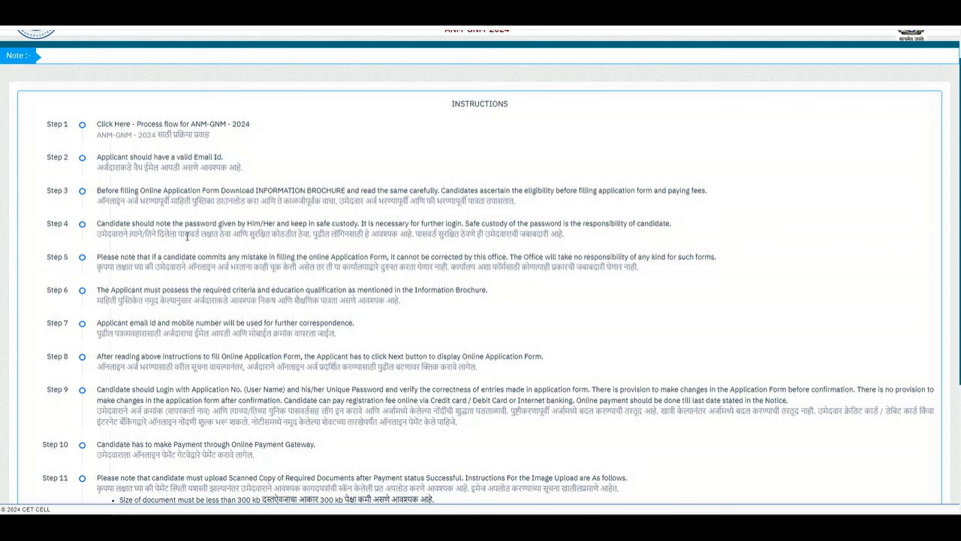
{"action": "left_click_drag", "start_coordinate": [179, 234], "coordinate": [313, 235]}
{"action": "left_click", "coordinate": [314, 235]}
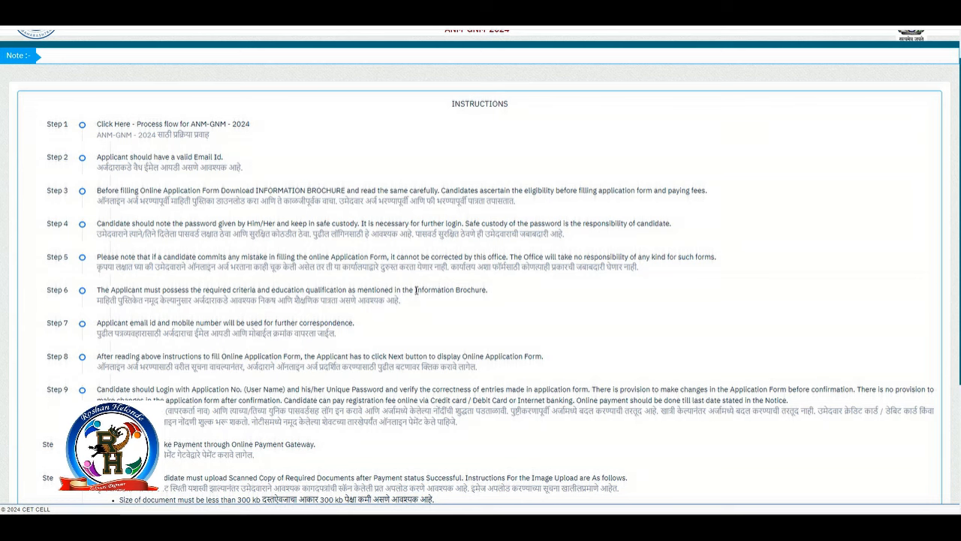
{"action": "left_click_drag", "start_coordinate": [416, 291], "coordinate": [500, 292]}
{"action": "left_click", "coordinate": [500, 292]}
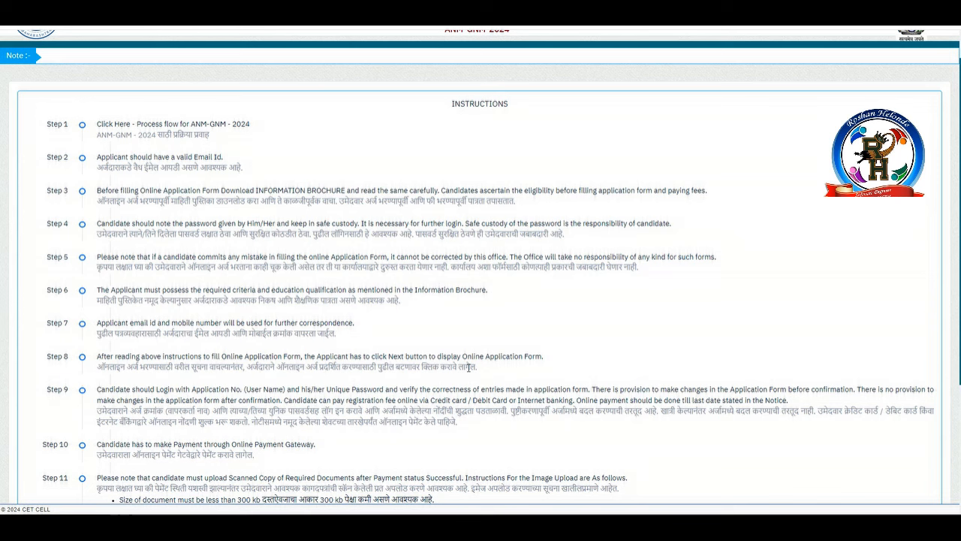
{"action": "scroll", "coordinate": [468, 367], "scroll_direction": "down", "scroll_amount": 2}
{"action": "scroll", "coordinate": [534, 219], "scroll_direction": "down", "scroll_amount": 2}
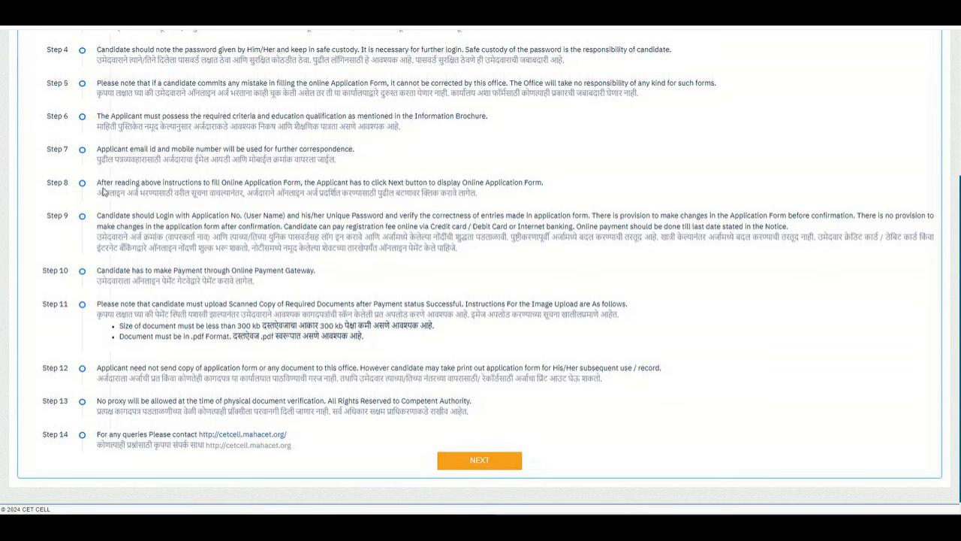
{"action": "left_click_drag", "start_coordinate": [97, 215], "coordinate": [368, 227]}
{"action": "left_click", "coordinate": [368, 225]}
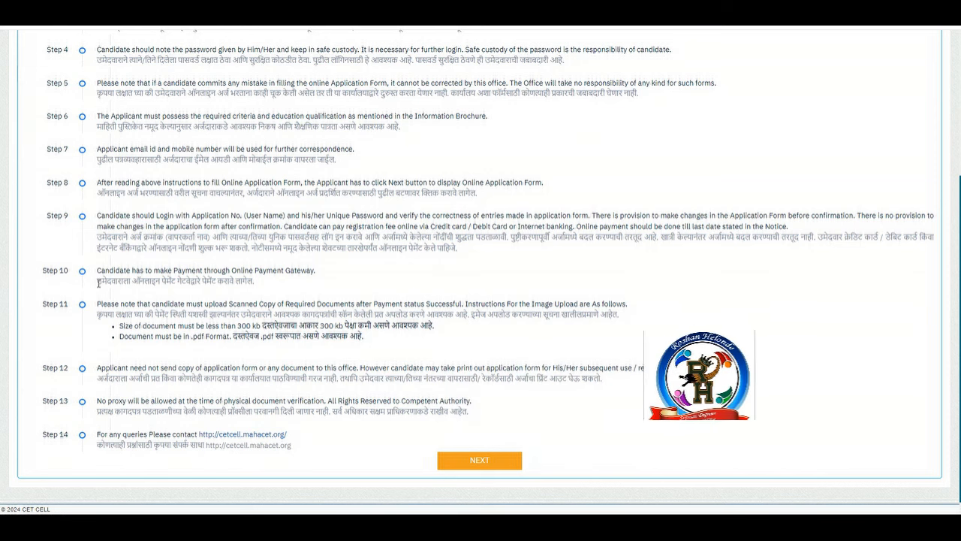
{"action": "left_click_drag", "start_coordinate": [97, 281], "coordinate": [264, 282]}
{"action": "left_click", "coordinate": [265, 282]}
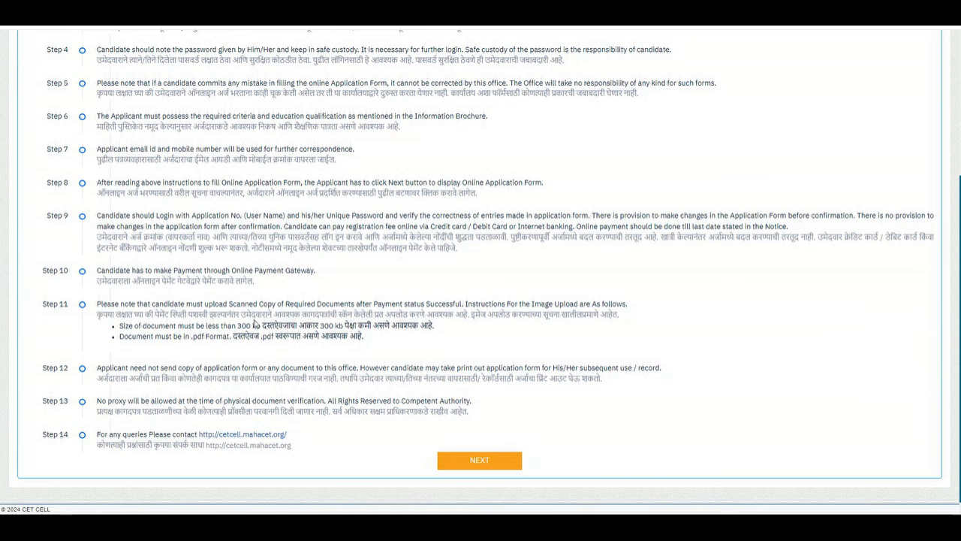
{"action": "left_click_drag", "start_coordinate": [237, 325], "coordinate": [454, 331]}
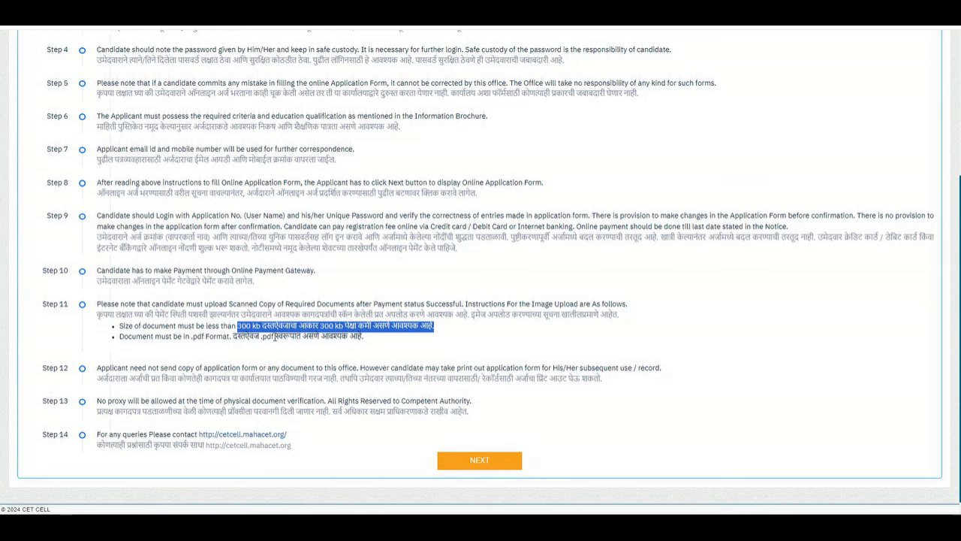
{"action": "left_click_drag", "start_coordinate": [261, 336], "coordinate": [275, 337]}
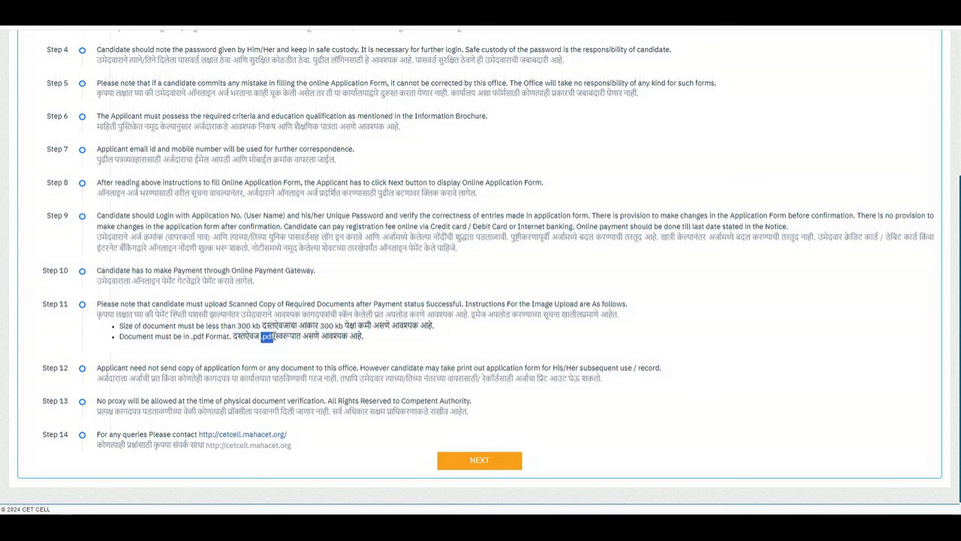
{"action": "left_click", "coordinate": [274, 336]}
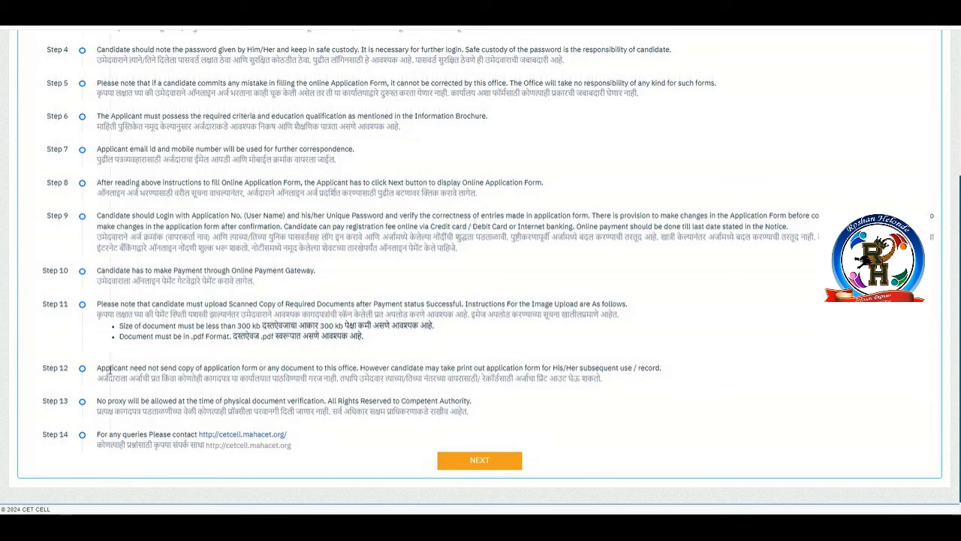
{"action": "left_click_drag", "start_coordinate": [99, 377], "coordinate": [313, 378]}
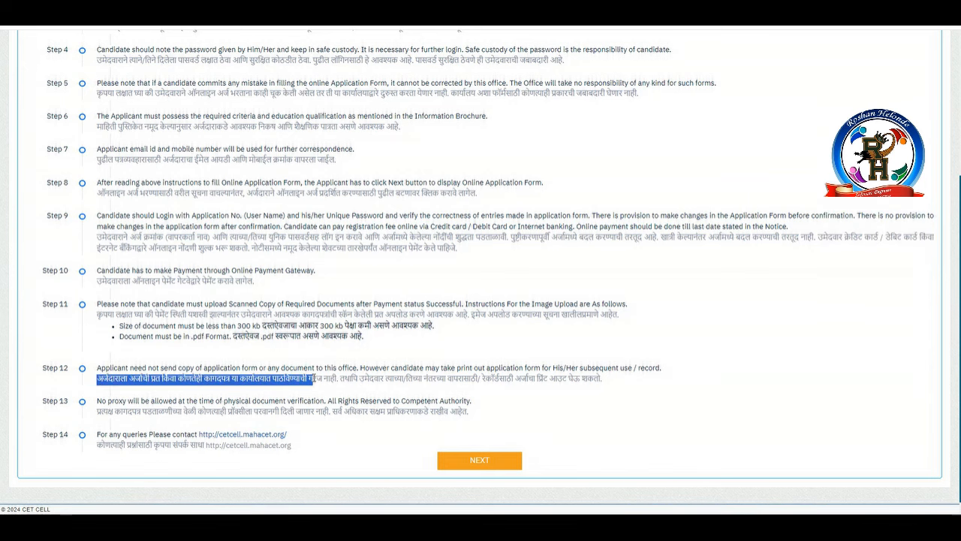
{"action": "left_click", "coordinate": [135, 389]}
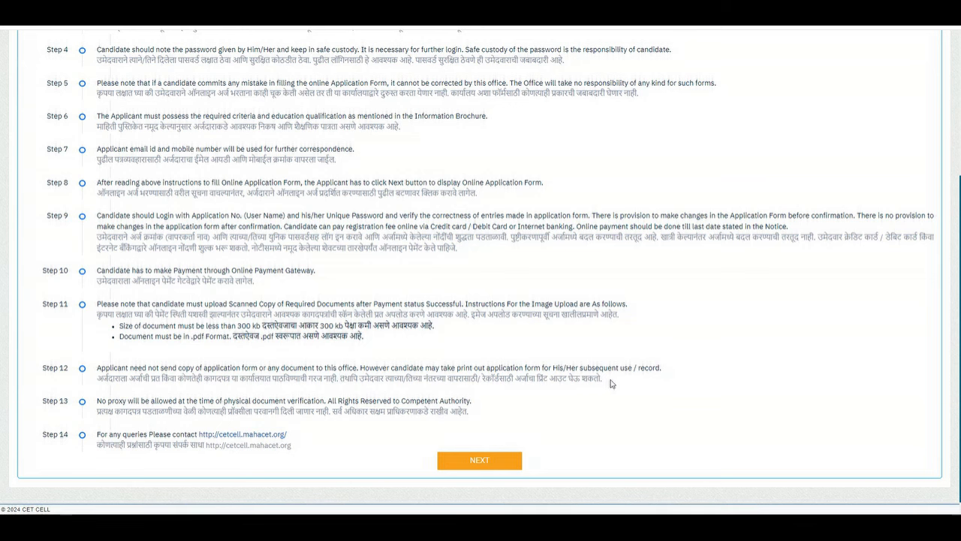
{"action": "left_click_drag", "start_coordinate": [604, 381], "coordinate": [483, 389]}
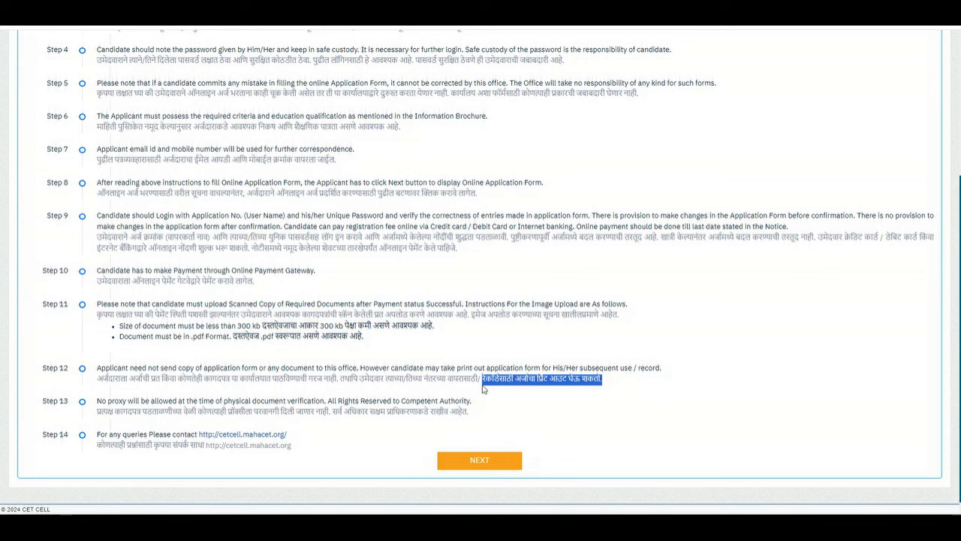
{"action": "left_click", "coordinate": [621, 384]}
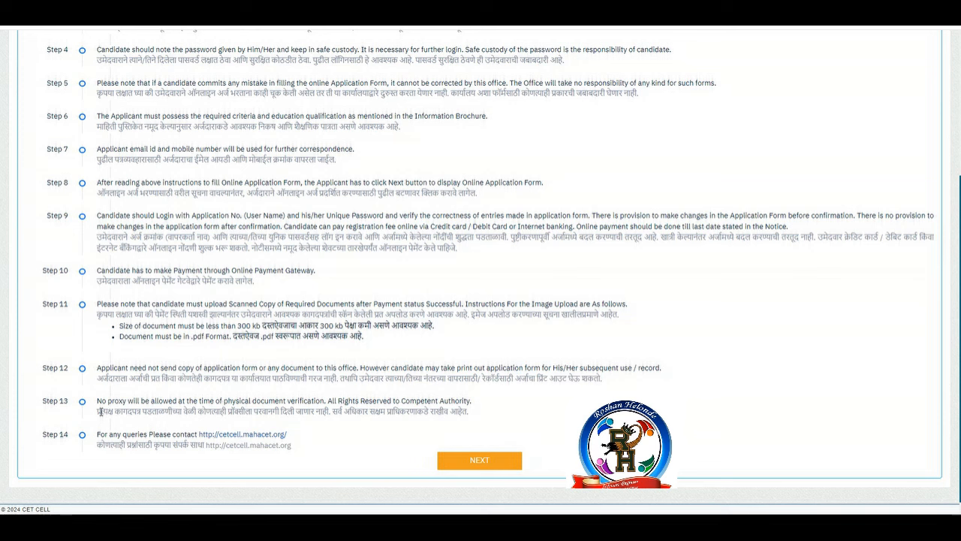
{"action": "left_click_drag", "start_coordinate": [96, 414], "coordinate": [387, 413]}
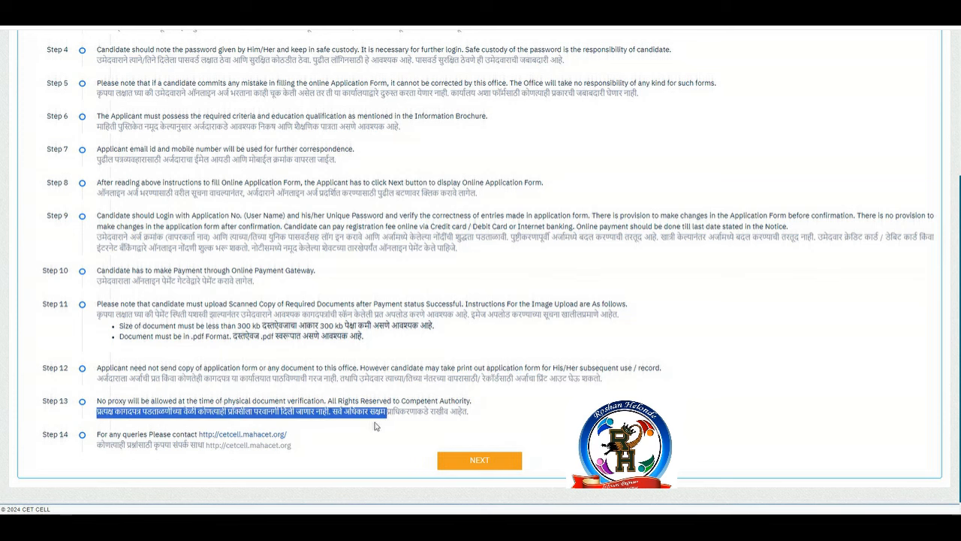
{"action": "left_click", "coordinate": [375, 426]}
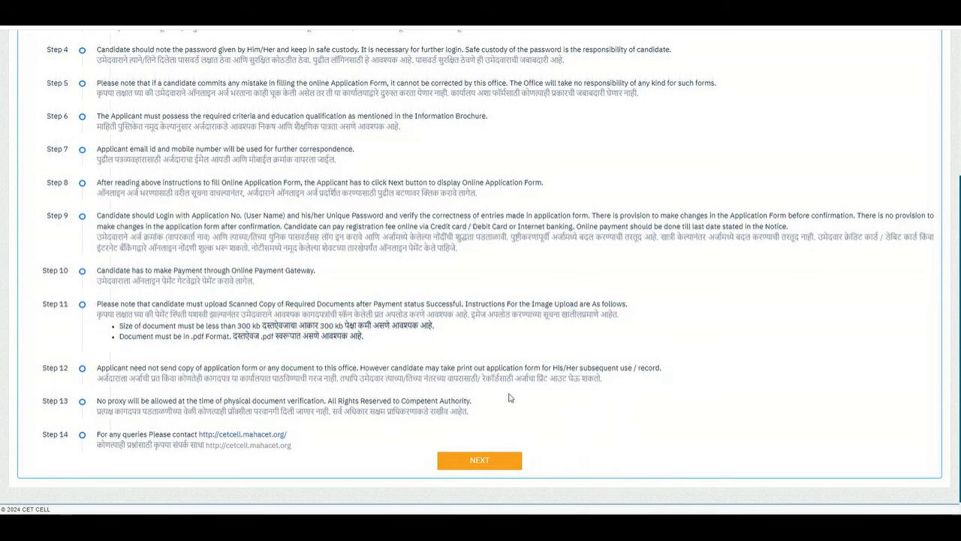
Proceed to the Registration Here form and choose ANM-GNM WITH NURSING CET as the student type.
{"action": "left_click", "coordinate": [469, 464]}
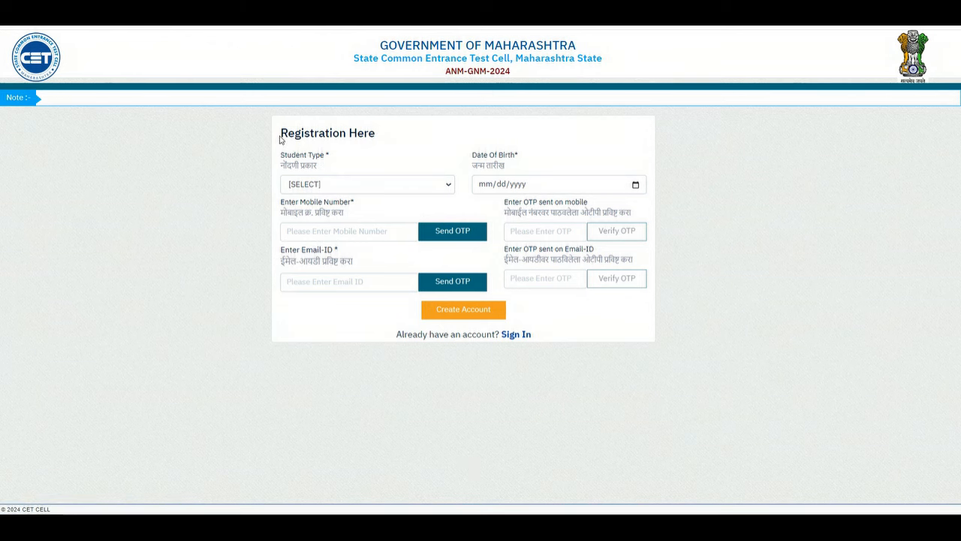
{"action": "left_click_drag", "start_coordinate": [280, 139], "coordinate": [369, 134]}
{"action": "left_click", "coordinate": [345, 165]}
{"action": "left_click", "coordinate": [323, 185]}
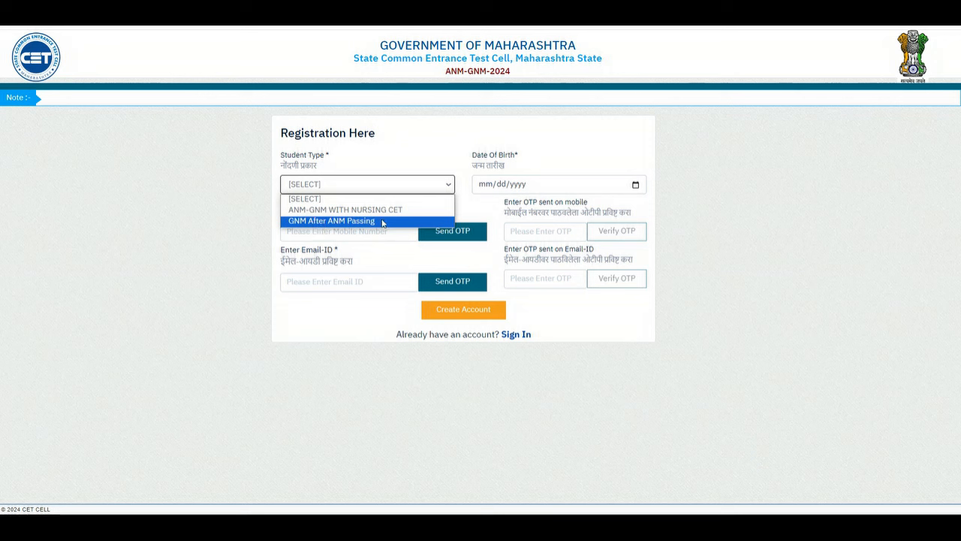
{"action": "left_click", "coordinate": [313, 213]}
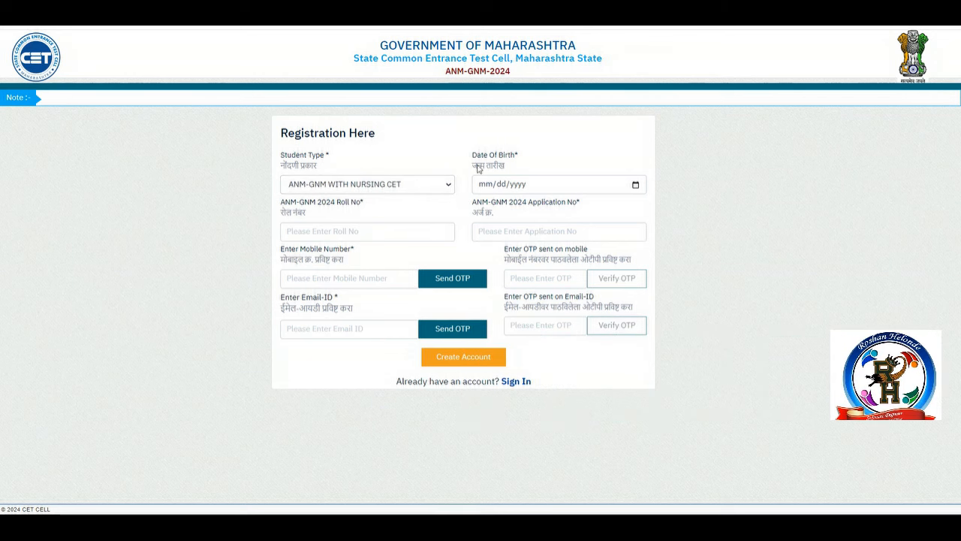
{"action": "left_click_drag", "start_coordinate": [473, 165], "coordinate": [512, 167]}
{"action": "left_click", "coordinate": [635, 186]}
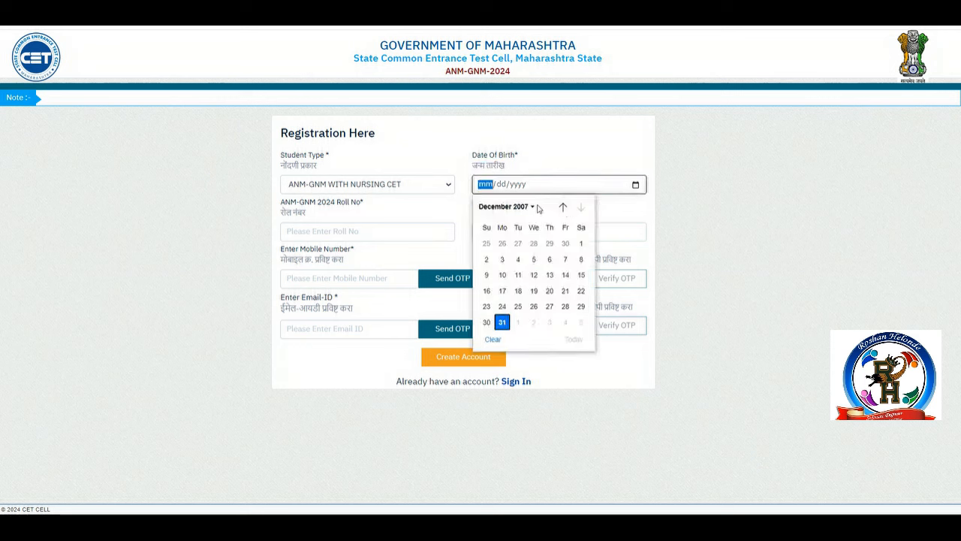
{"action": "left_click", "coordinate": [533, 206]}
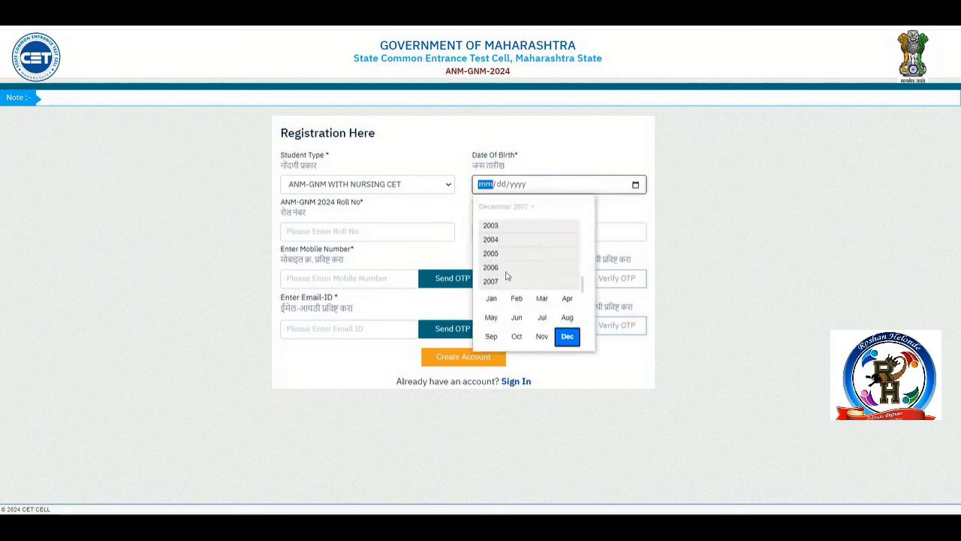
{"action": "left_click", "coordinate": [497, 268]}
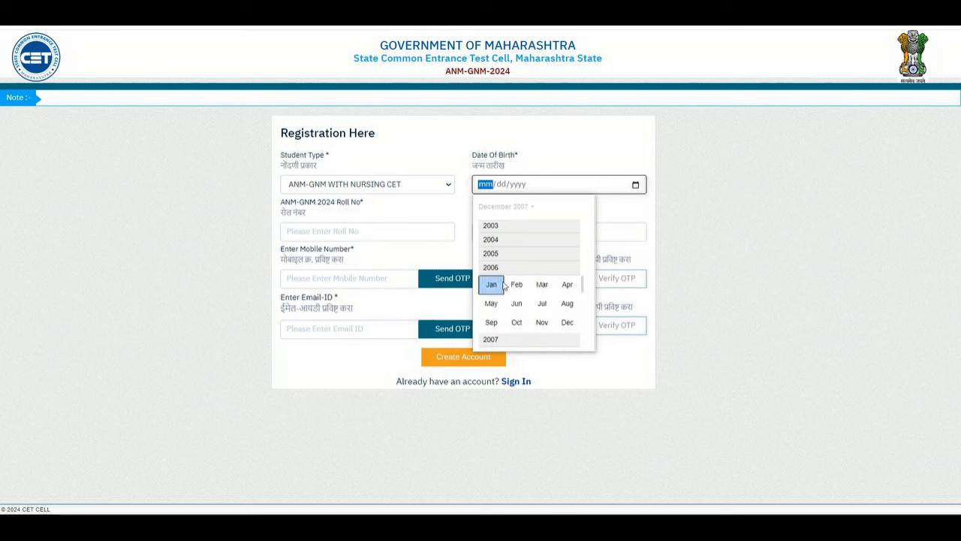
{"action": "left_click", "coordinate": [492, 303]}
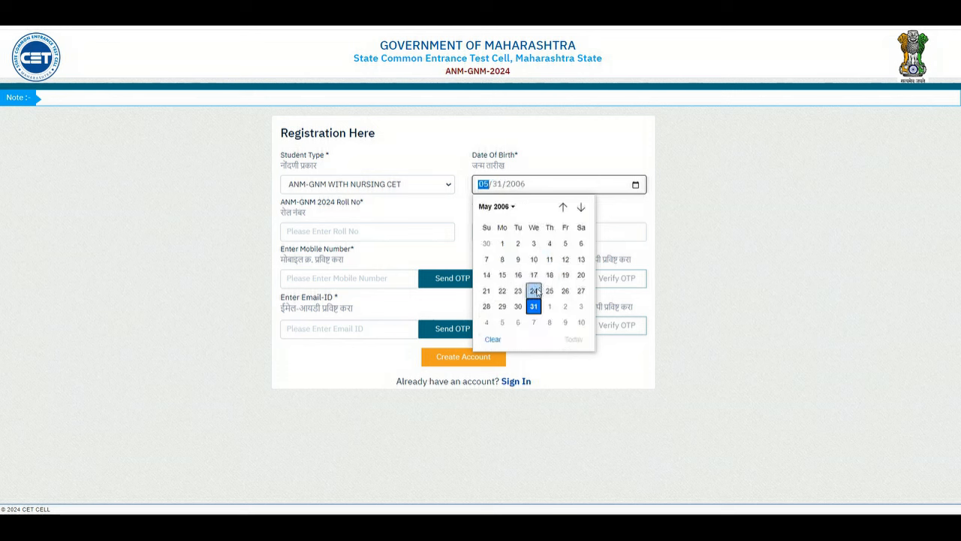
{"action": "left_click", "coordinate": [581, 276]}
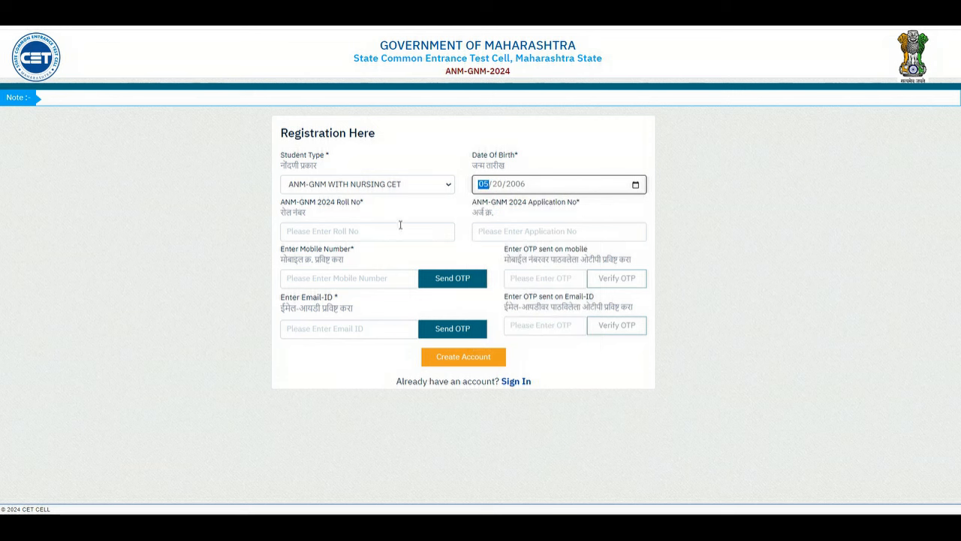
{"action": "left_click", "coordinate": [305, 233]}
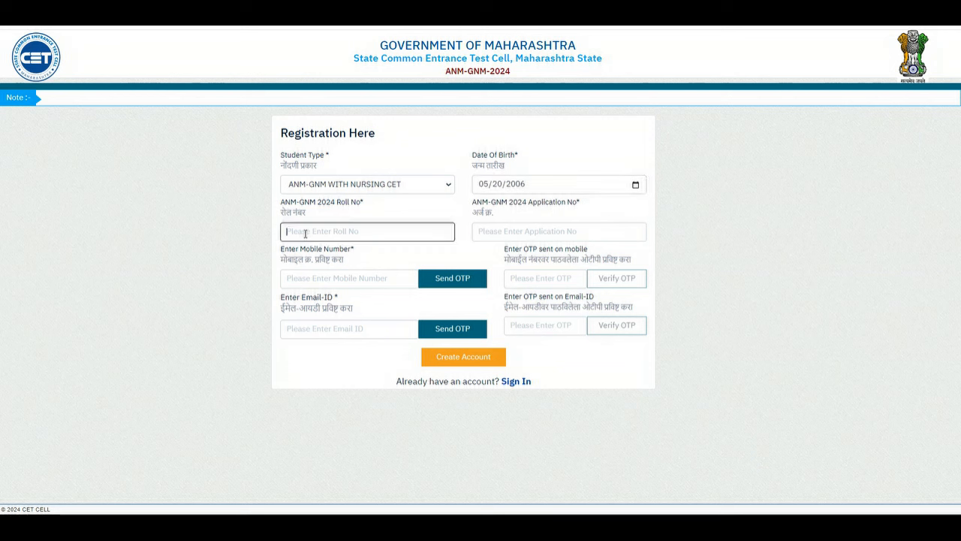
{"action": "left_click_drag", "start_coordinate": [366, 203], "coordinate": [278, 210]}
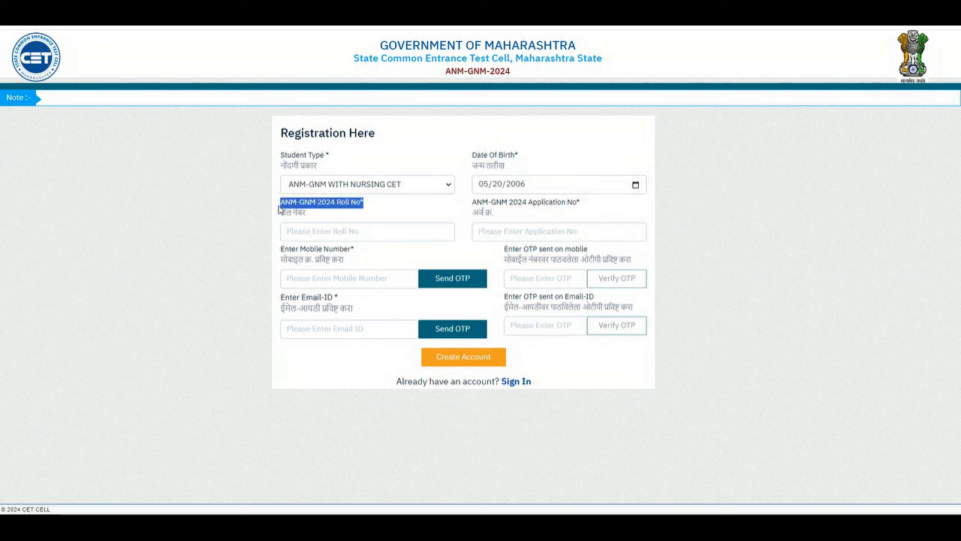
{"action": "left_click", "coordinate": [312, 222]}
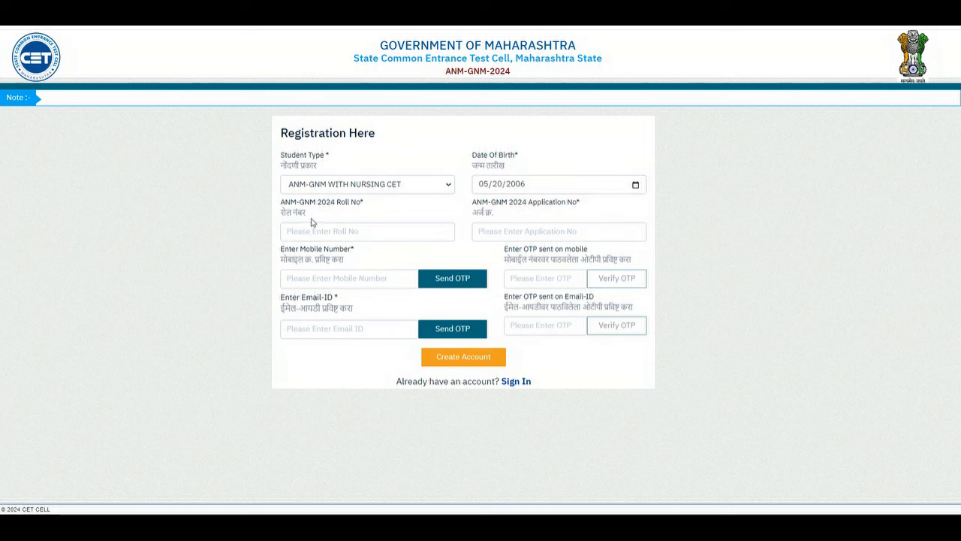
{"action": "left_click", "coordinate": [298, 233]}
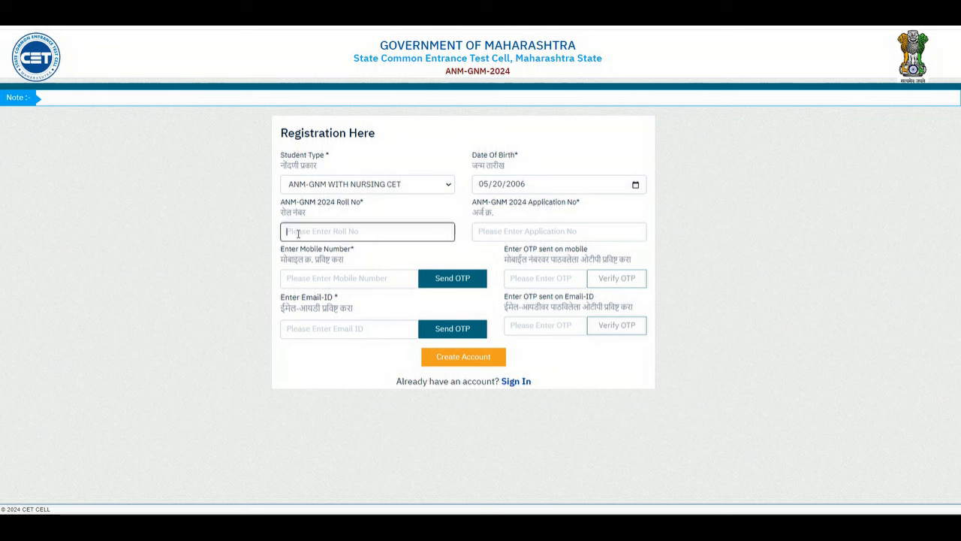
{"action": "left_click", "coordinate": [479, 230]}
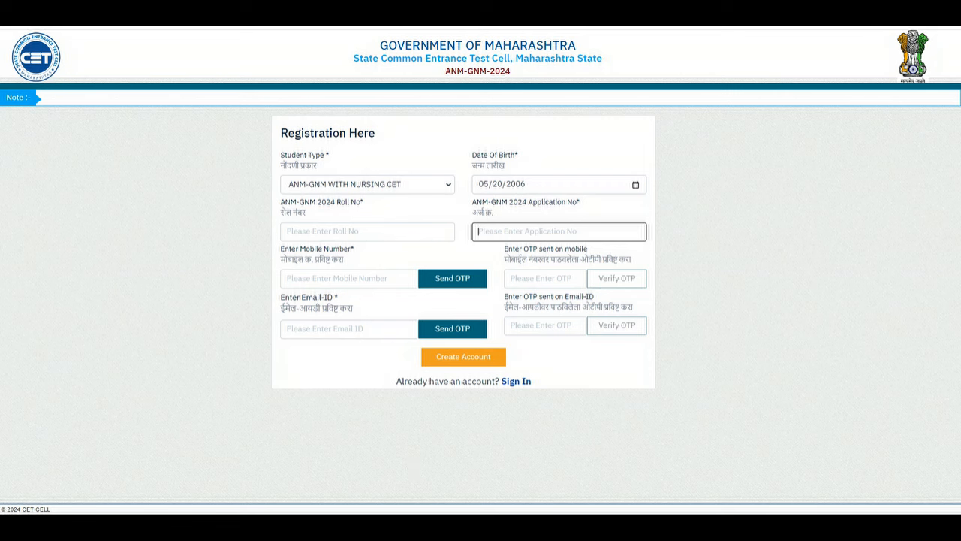
Leave the Application No field and go to the Sign In page for registered candidates.
{"action": "left_click", "coordinate": [410, 460]}
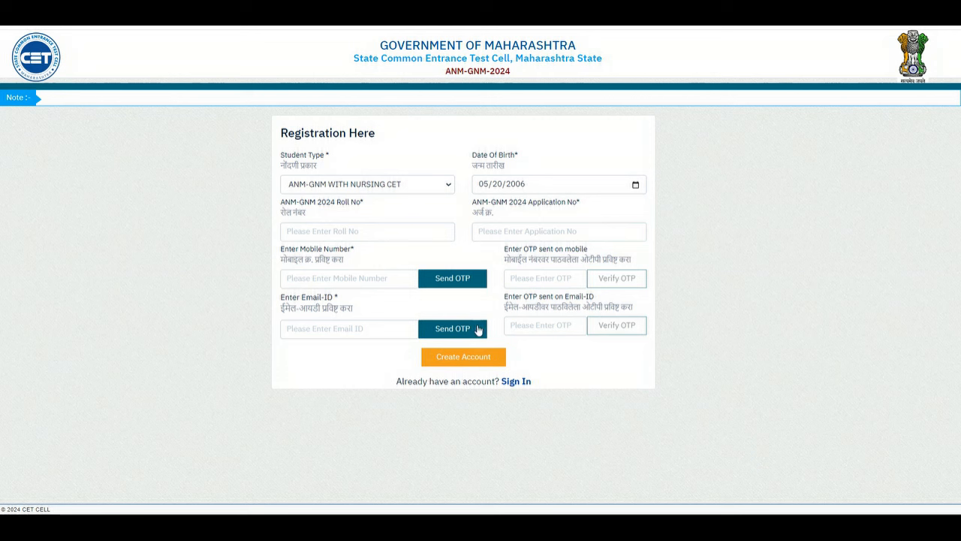
{"action": "left_click", "coordinate": [518, 382]}
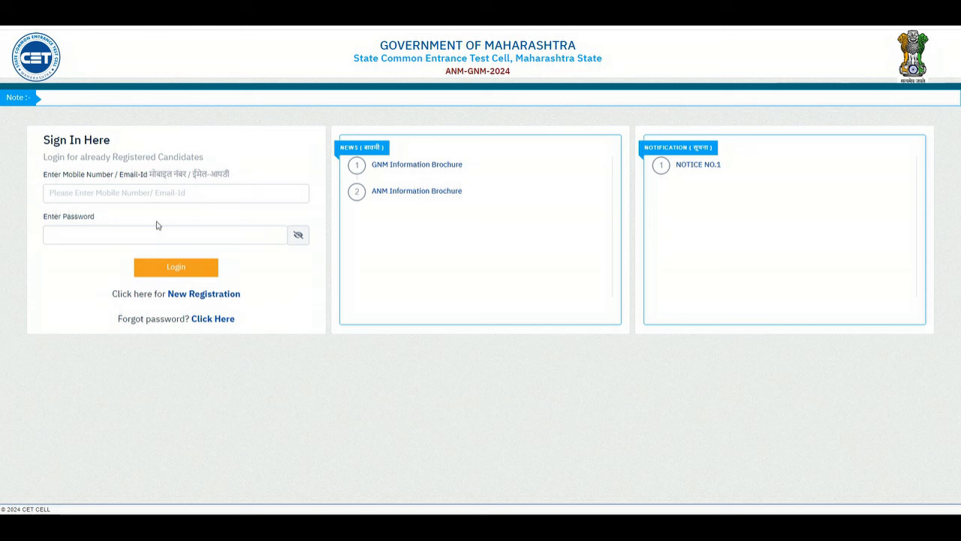
Log in with the registered mobile number and the account password.
{"action": "left_click", "coordinate": [91, 193]}
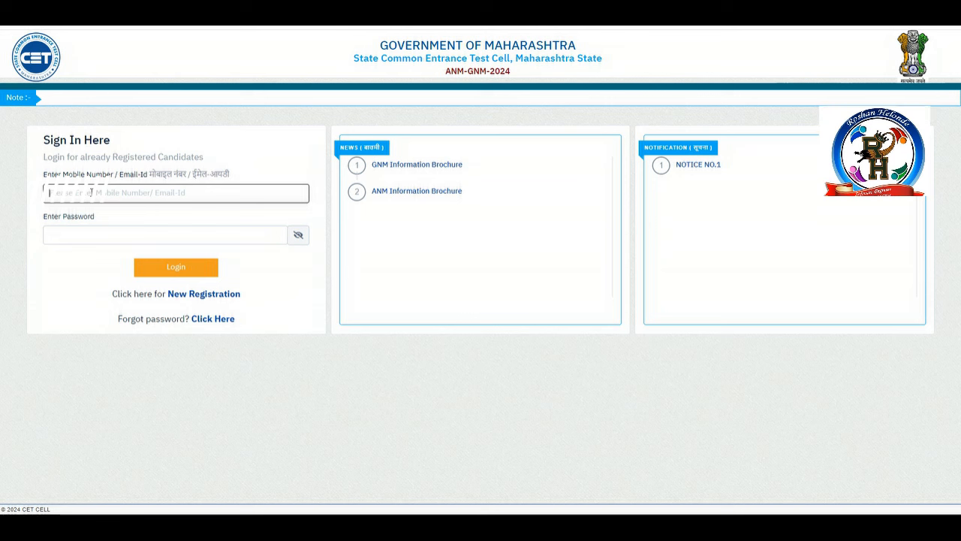
{"action": "type", "text": "727333550"}
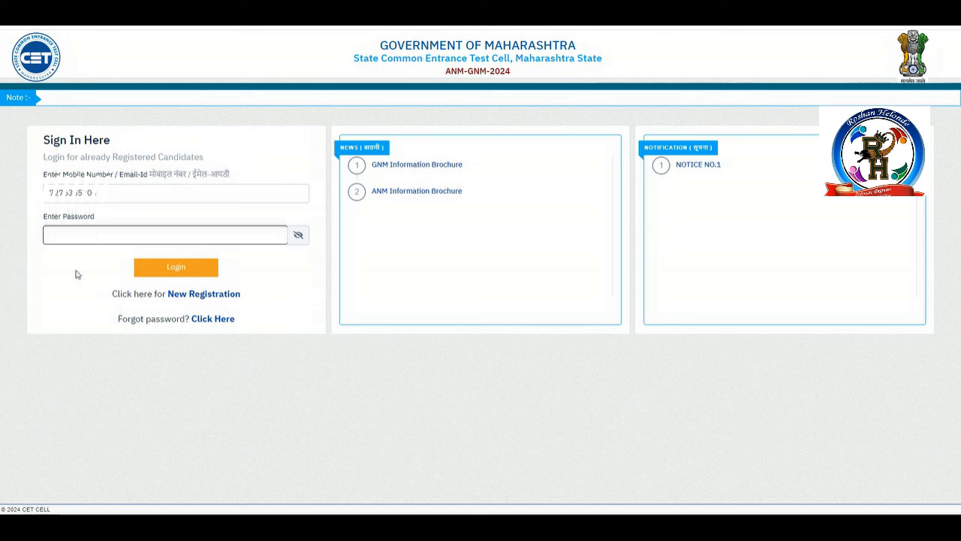
{"action": "left_click", "coordinate": [75, 274]}
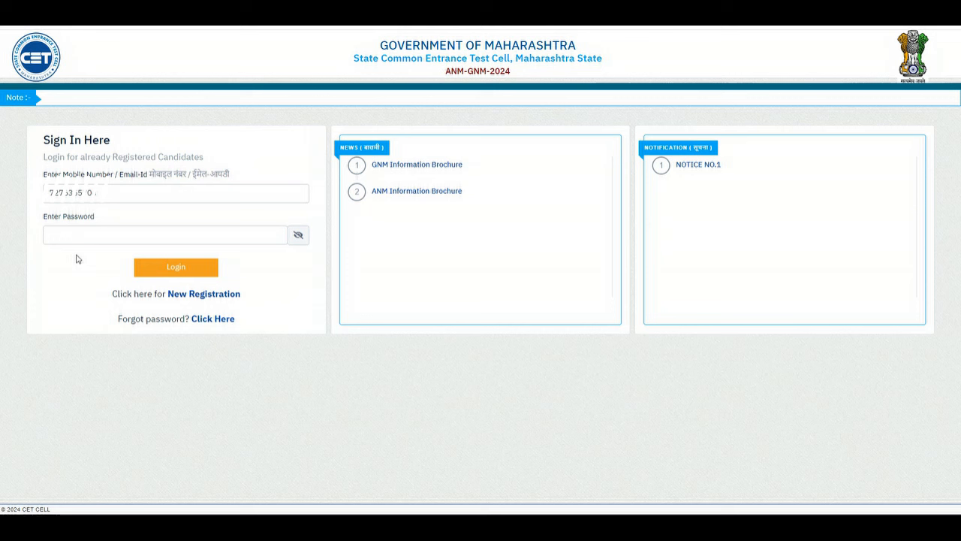
{"action": "left_click", "coordinate": [81, 236]}
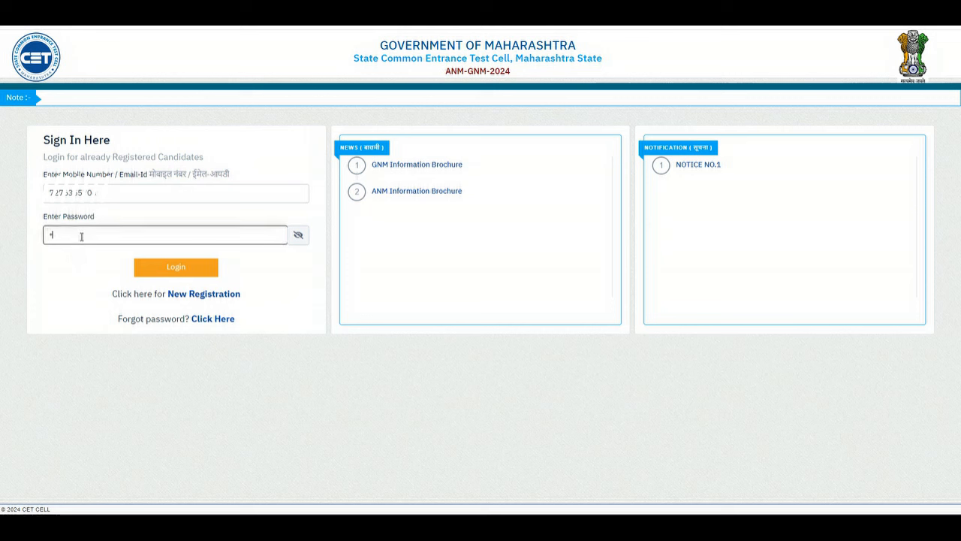
{"action": "type", "text": "••"}
{"action": "left_click", "coordinate": [73, 260]}
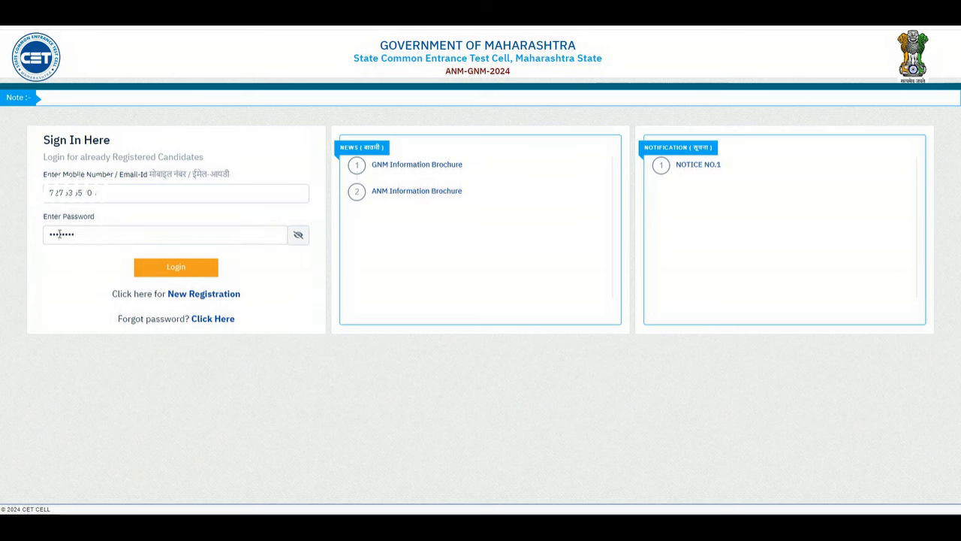
{"action": "left_click", "coordinate": [195, 268]}
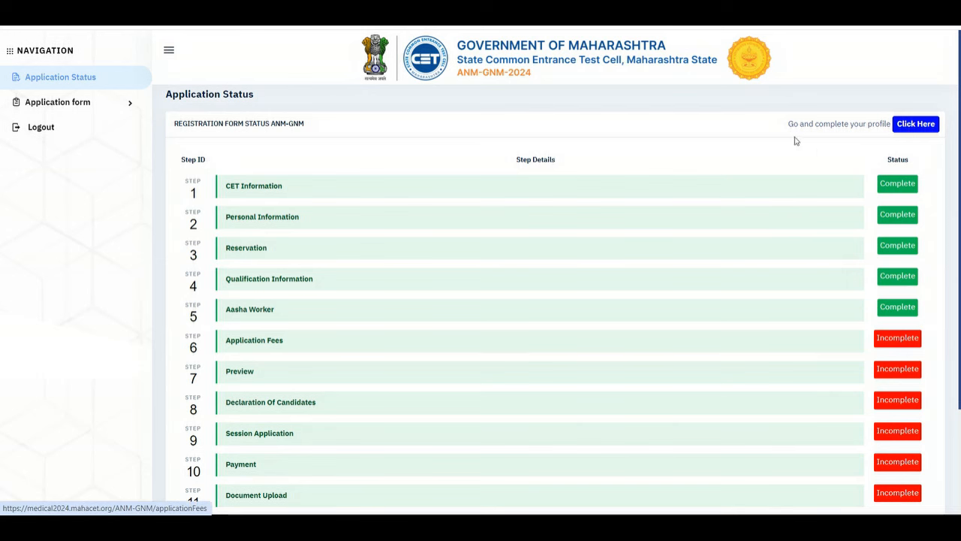
Open the Personal Information step, keeping name-change NO and gender FEMALE.
{"action": "left_click", "coordinate": [896, 183]}
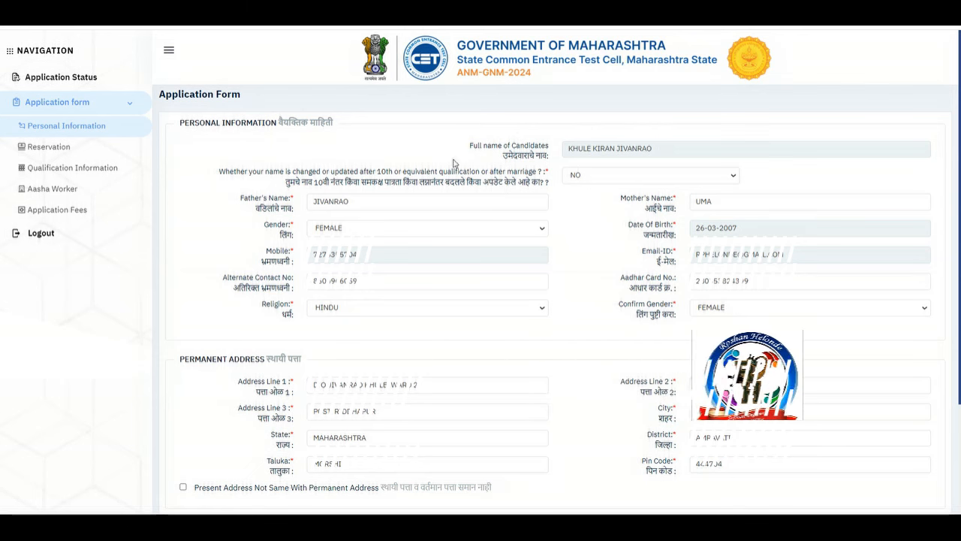
{"action": "scroll", "coordinate": [567, 141], "scroll_direction": "down", "scroll_amount": 1}
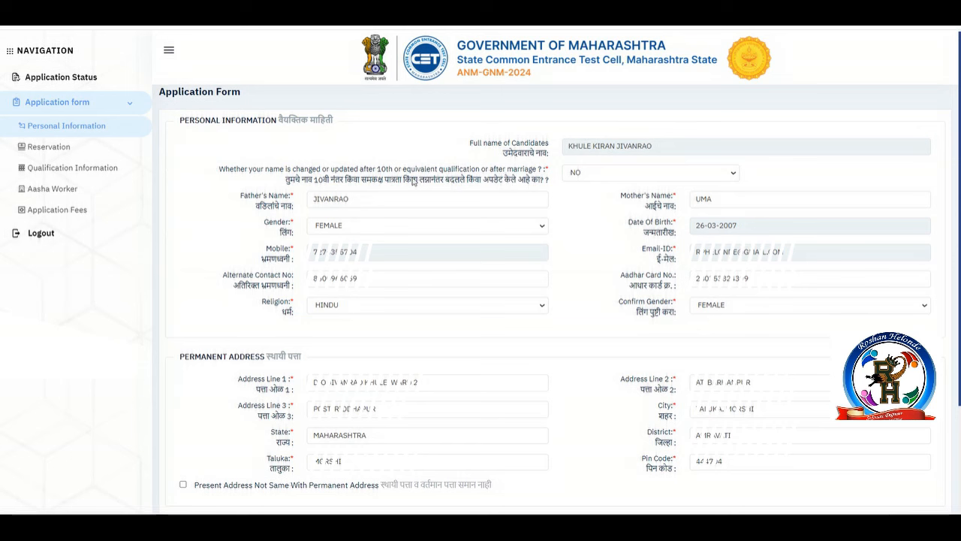
{"action": "left_click", "coordinate": [623, 173]}
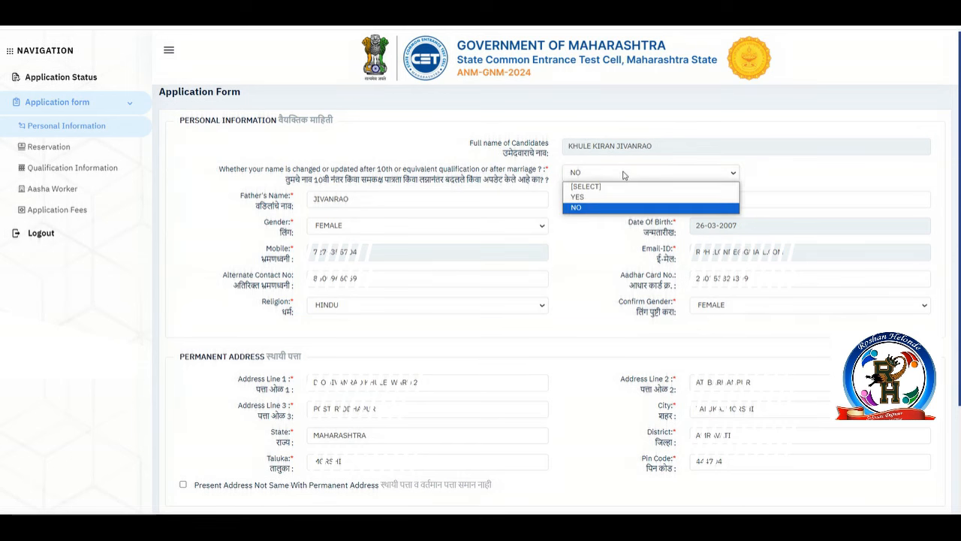
{"action": "left_click", "coordinate": [623, 175]}
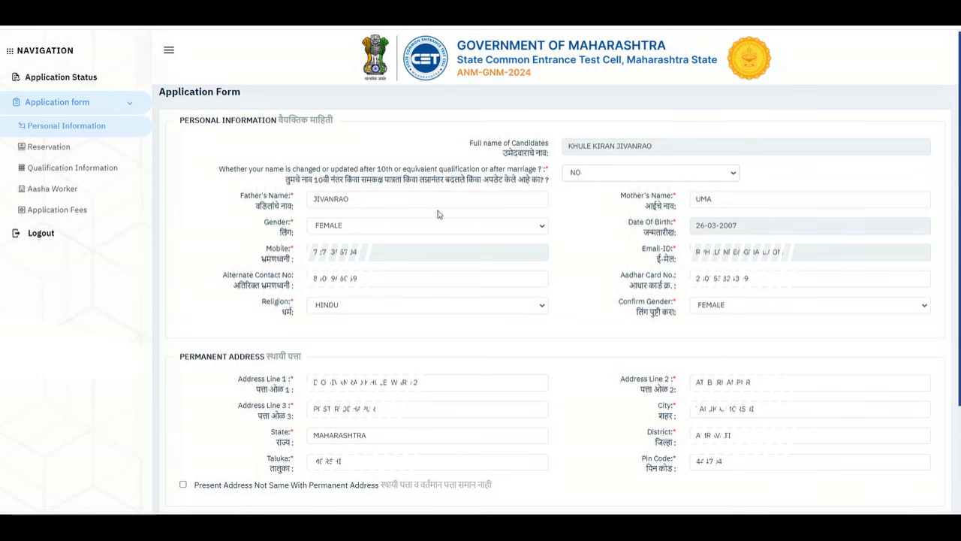
{"action": "left_click", "coordinate": [541, 225]}
{"action": "left_click", "coordinate": [542, 225]}
Keep religion HINDU and confirmed gender FEMALE, then save the personal information.
{"action": "left_click", "coordinate": [541, 307]}
{"action": "left_click", "coordinate": [542, 308]}
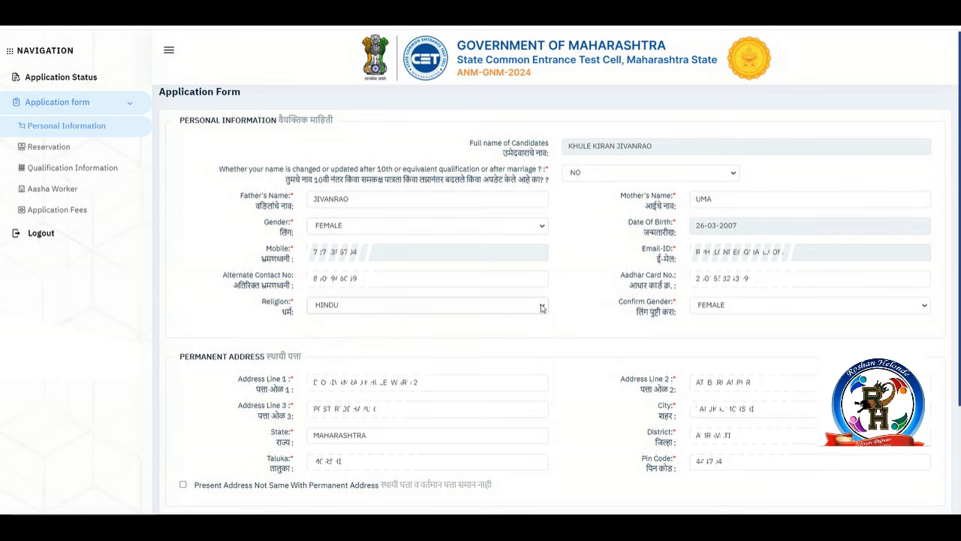
{"action": "left_click", "coordinate": [767, 305]}
{"action": "left_click", "coordinate": [767, 305]}
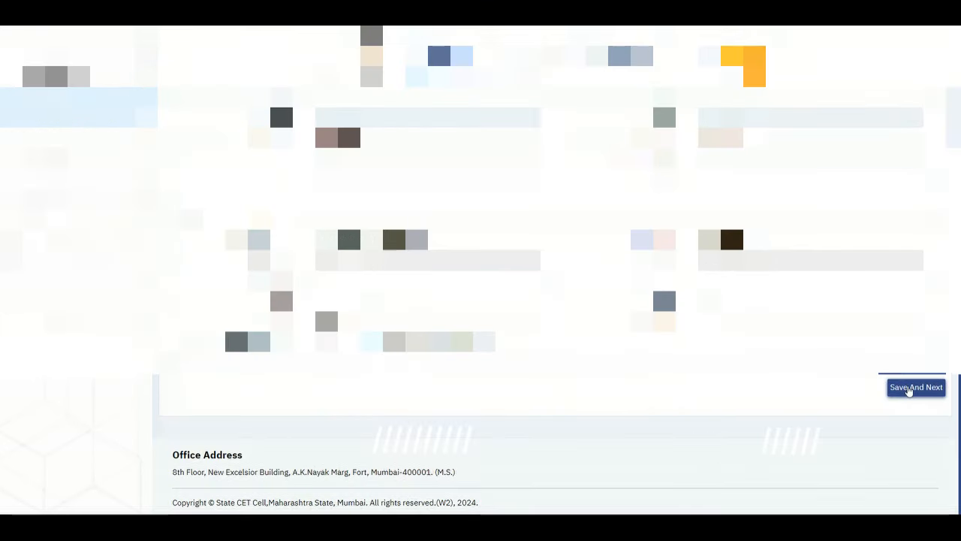
{"action": "left_click", "coordinate": [915, 386]}
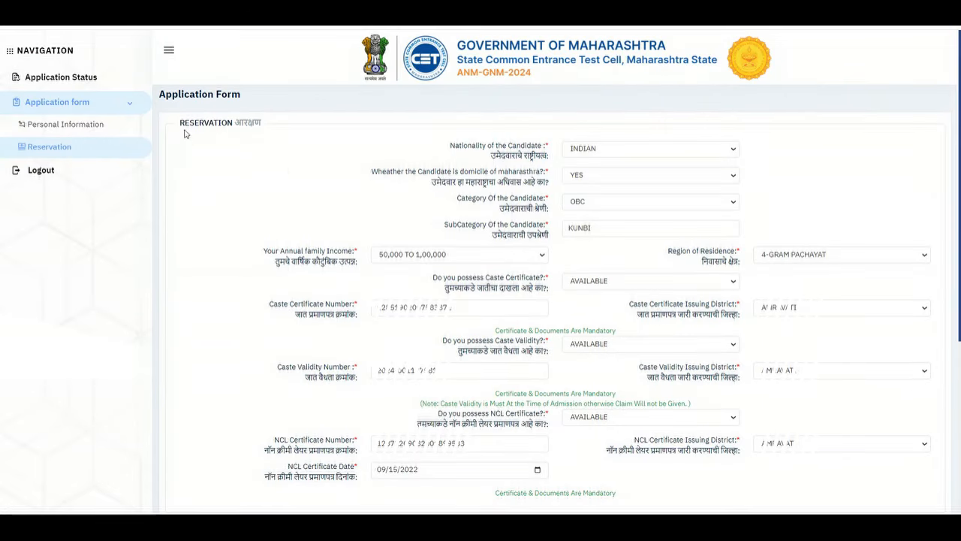
Confirm nationality INDIAN and Maharashtra domicile YES on the Reservation page.
{"action": "left_click_drag", "start_coordinate": [175, 125], "coordinate": [286, 130]}
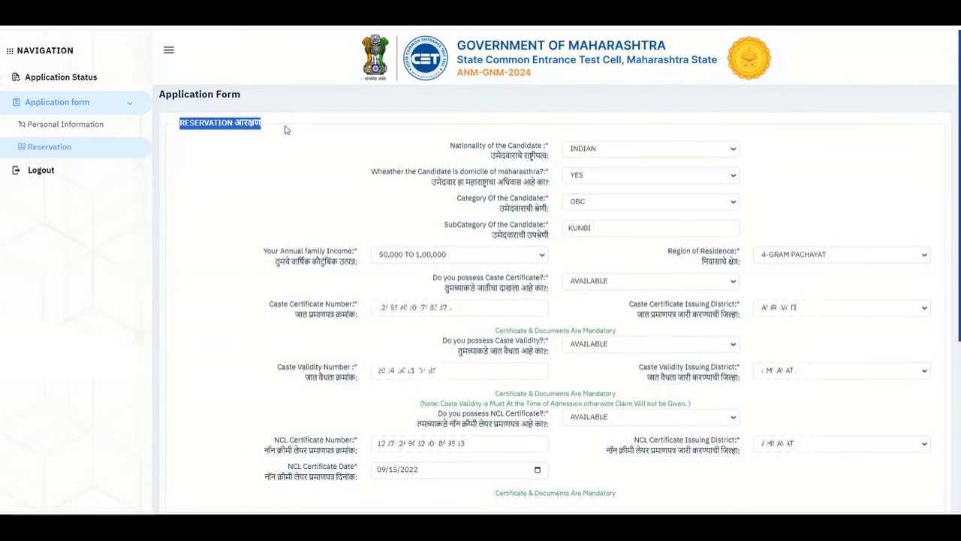
{"action": "left_click", "coordinate": [286, 129]}
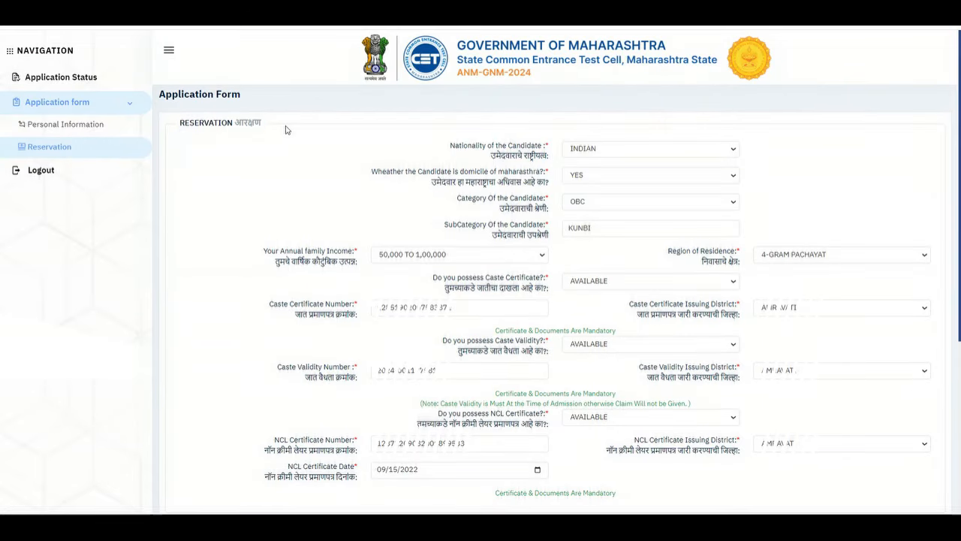
{"action": "left_click", "coordinate": [635, 151]}
{"action": "left_click", "coordinate": [635, 151]}
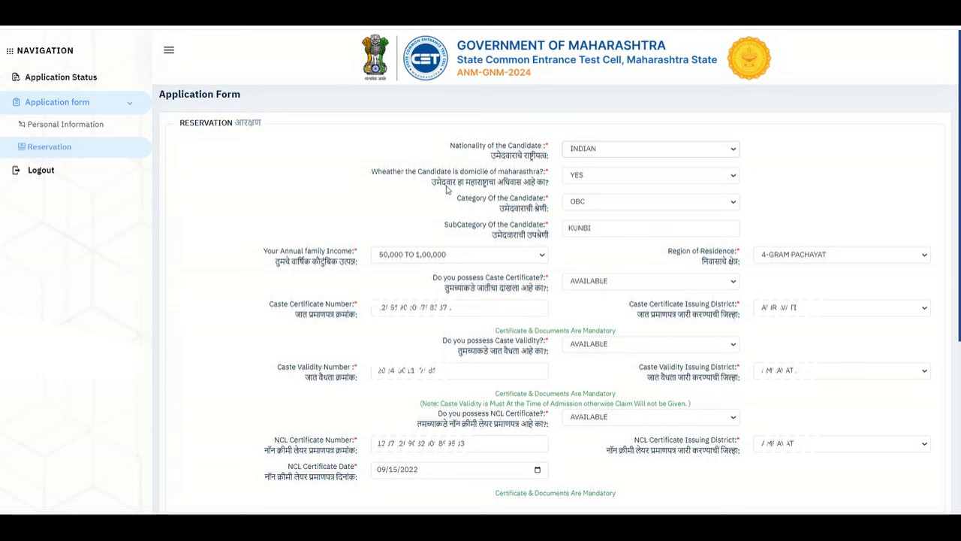
{"action": "left_click_drag", "start_coordinate": [433, 186], "coordinate": [545, 188]}
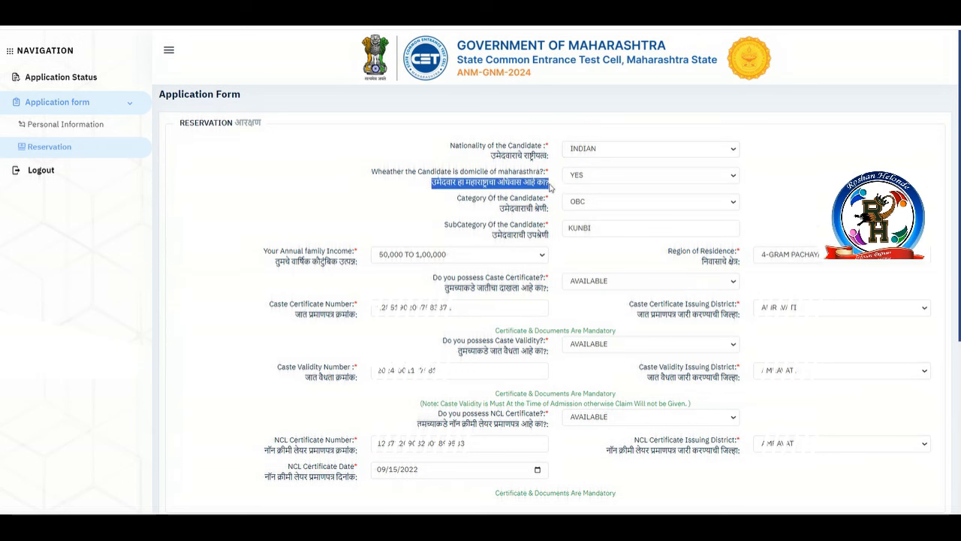
{"action": "left_click", "coordinate": [551, 188]}
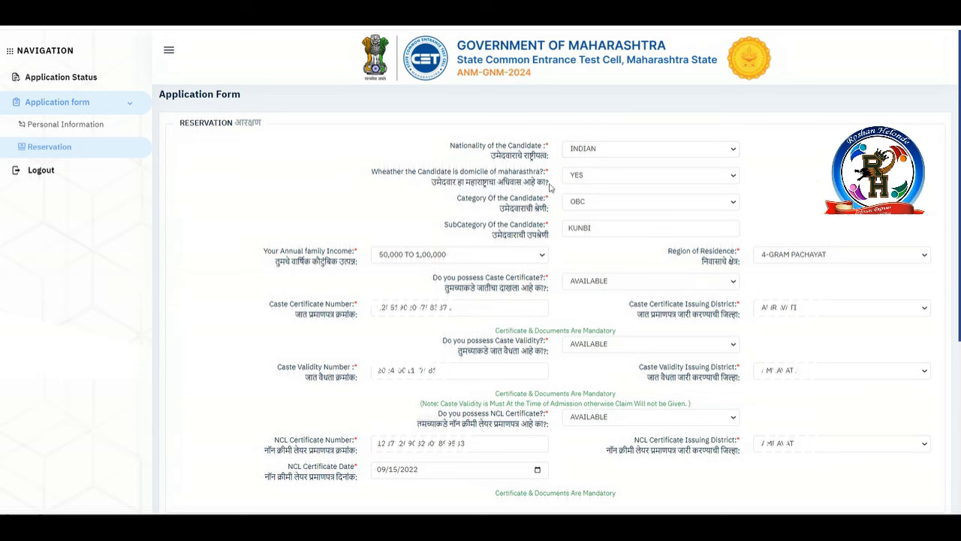
{"action": "left_click", "coordinate": [645, 180]}
{"action": "left_click", "coordinate": [646, 180]}
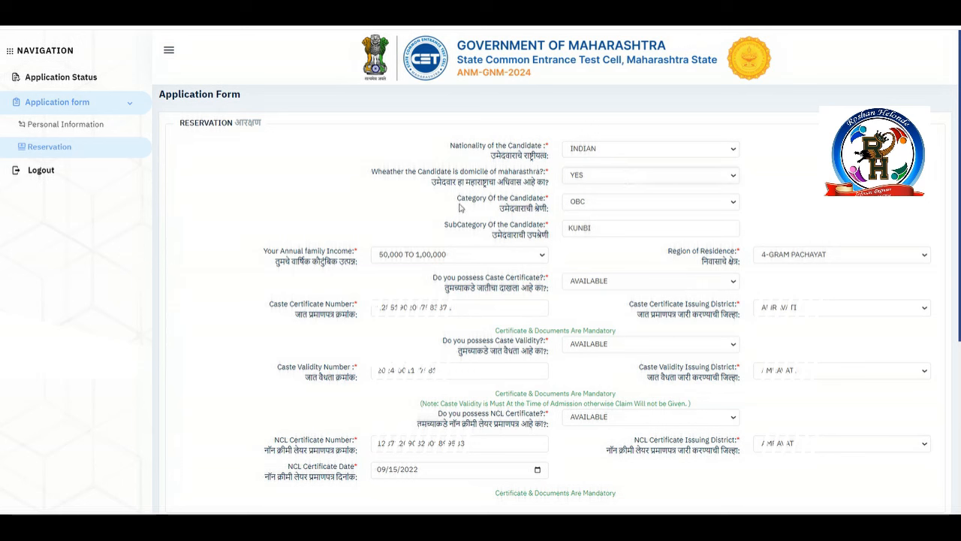
Keep OBC as the candidate's category.
{"action": "left_click_drag", "start_coordinate": [458, 201], "coordinate": [545, 202]}
{"action": "left_click", "coordinate": [547, 209]}
{"action": "left_click", "coordinate": [733, 203]}
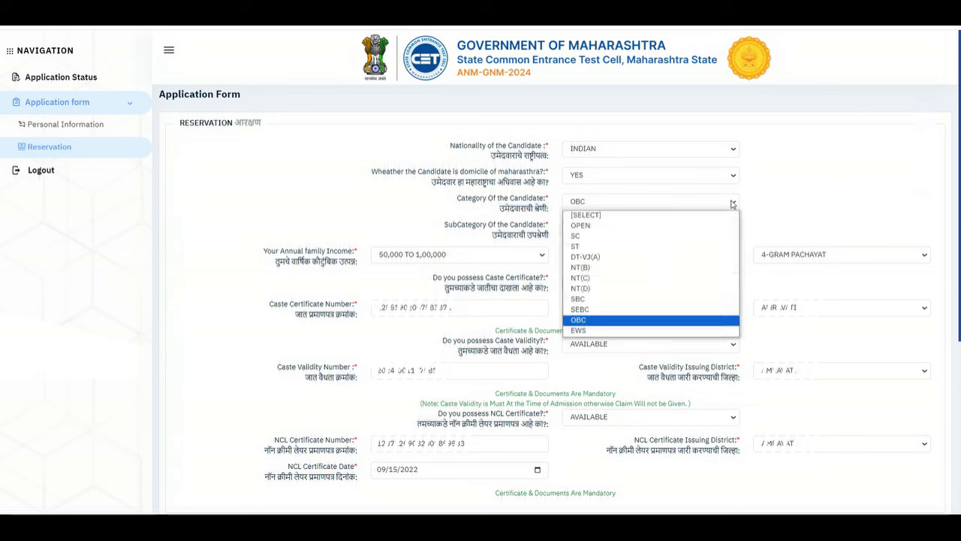
{"action": "left_click", "coordinate": [720, 203]}
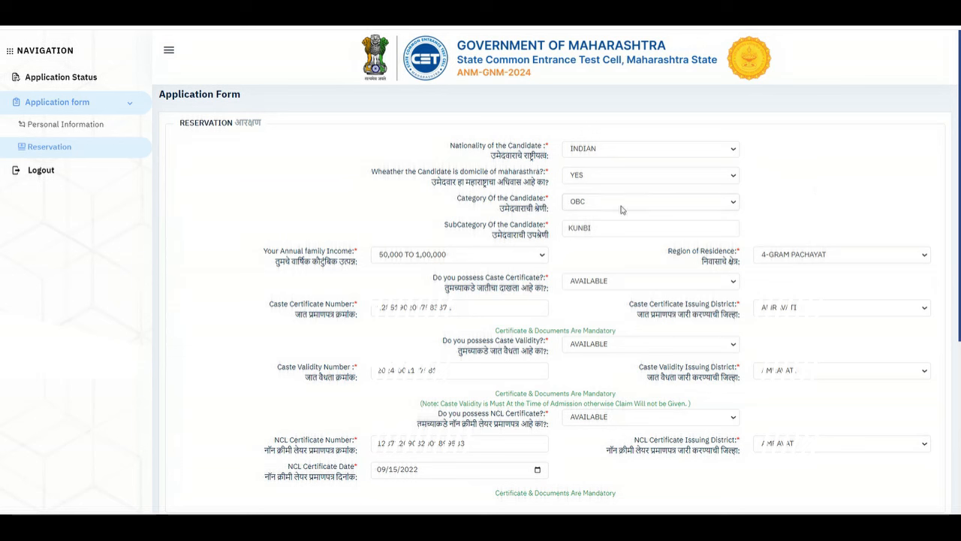
Search the subcategory list for 'KUNB' and select KUNBI.
{"action": "left_click", "coordinate": [596, 232]}
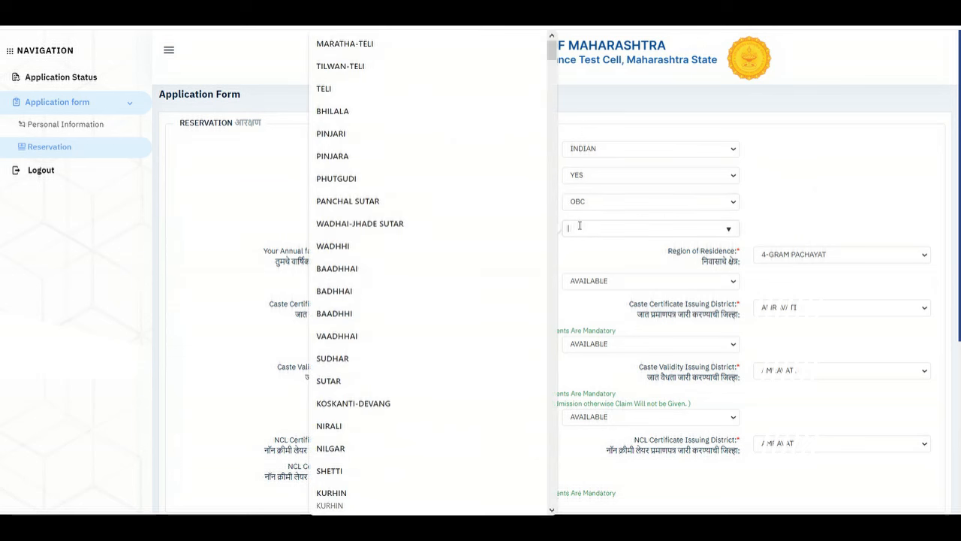
{"action": "left_click", "coordinate": [795, 224]}
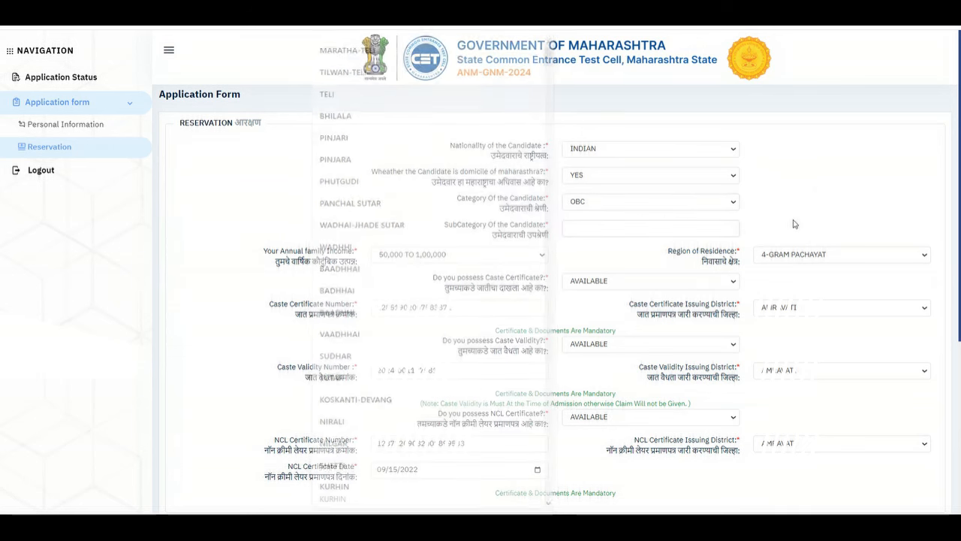
{"action": "left_click", "coordinate": [600, 232]}
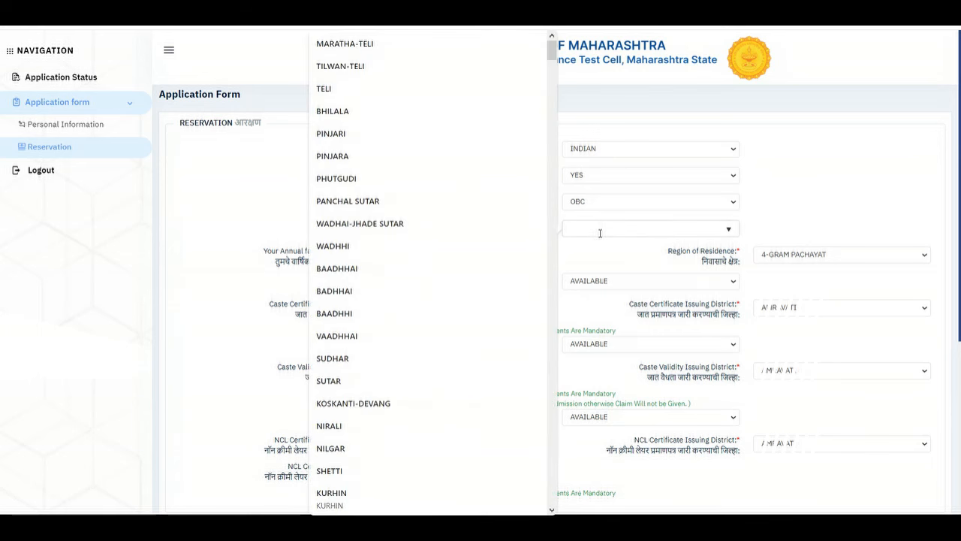
{"action": "type", "text": "KU"}
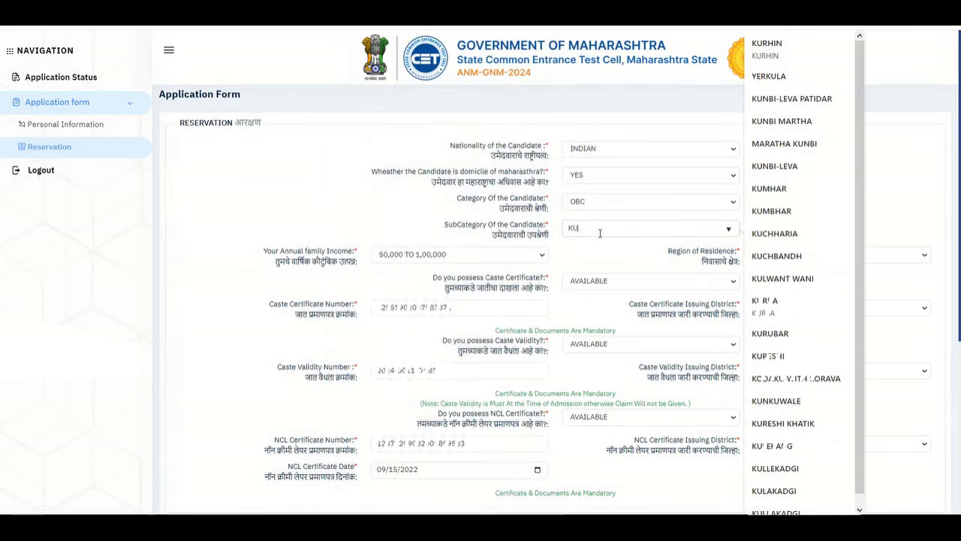
{"action": "type", "text": "NBI"}
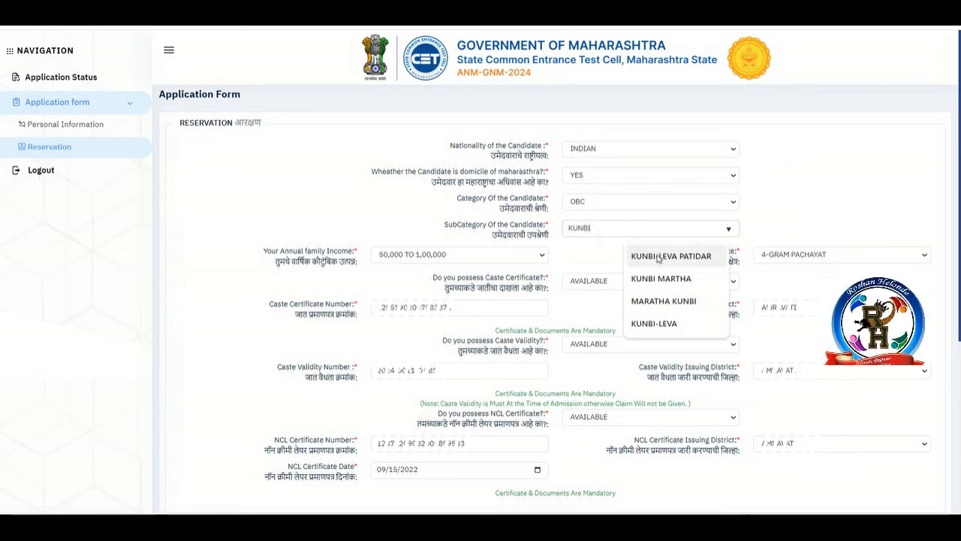
{"action": "left_click", "coordinate": [584, 243]}
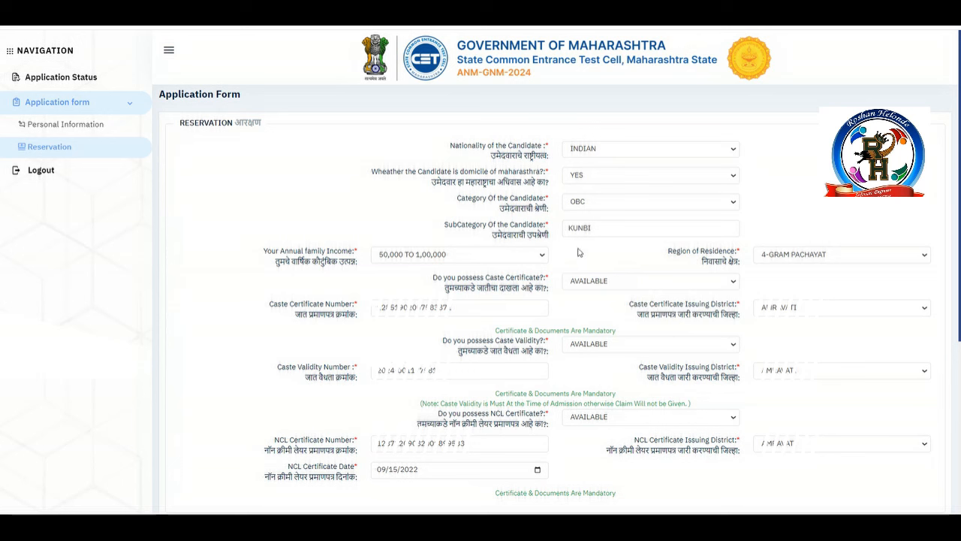
{"action": "left_click", "coordinate": [545, 258]}
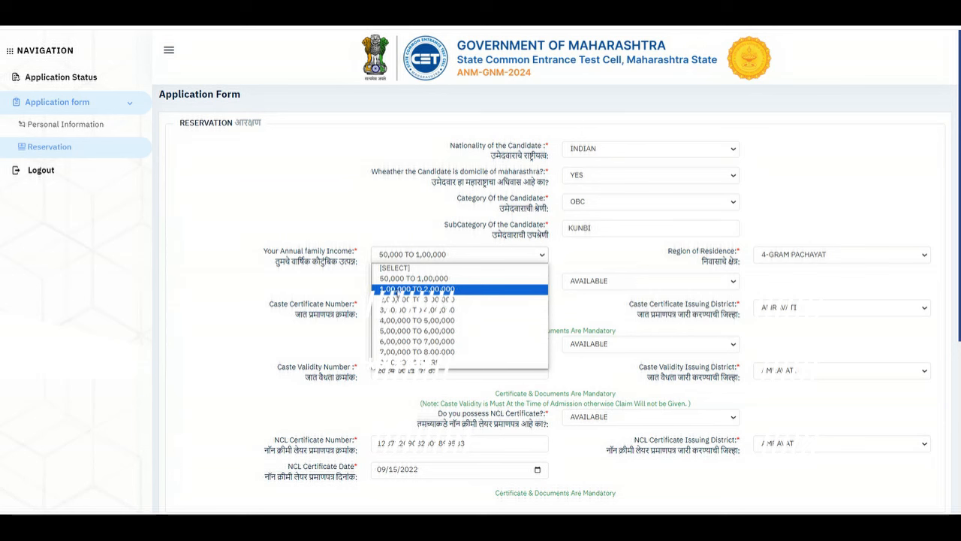
{"action": "left_click", "coordinate": [398, 282]}
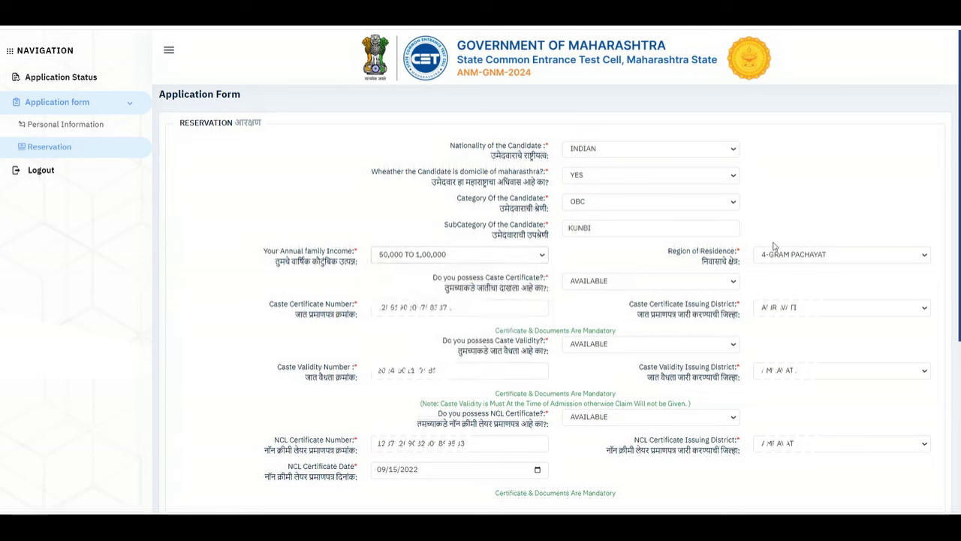
{"action": "left_click", "coordinate": [816, 255]}
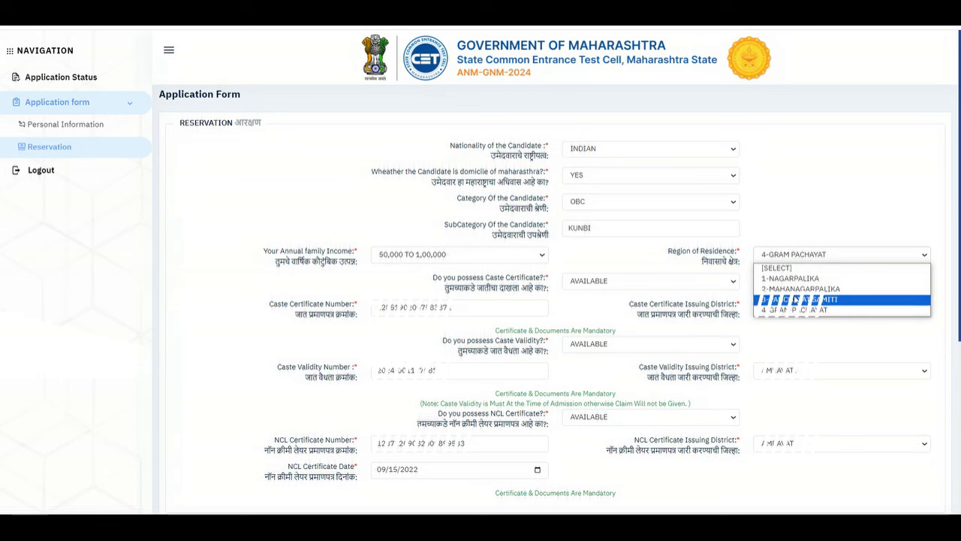
{"action": "left_click", "coordinate": [824, 311]}
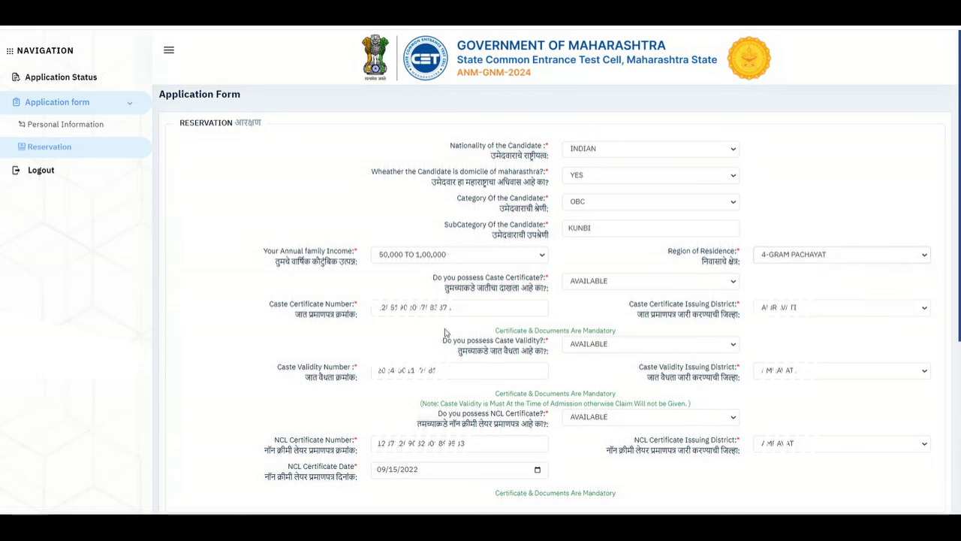
{"action": "left_click_drag", "start_coordinate": [446, 292], "coordinate": [547, 287]}
{"action": "left_click", "coordinate": [547, 287]}
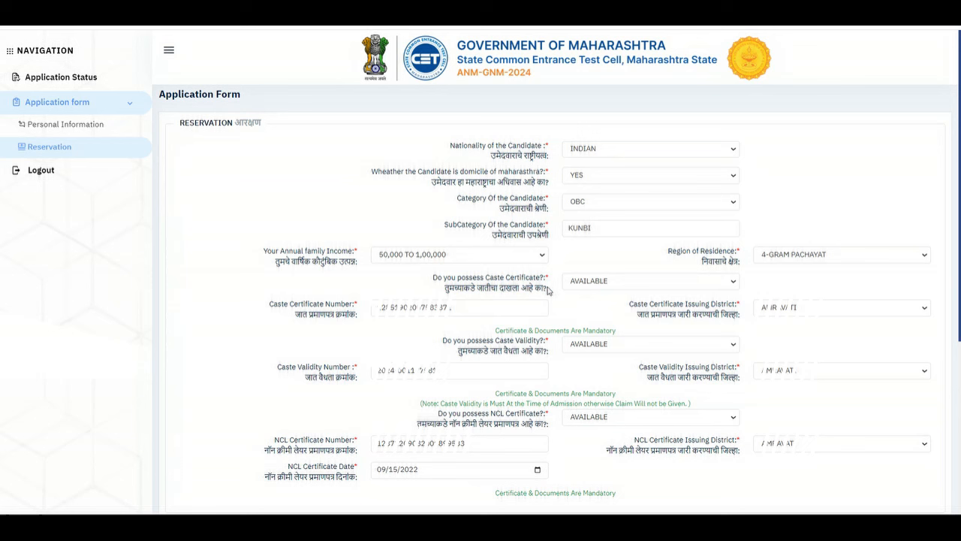
{"action": "left_click", "coordinate": [668, 282]}
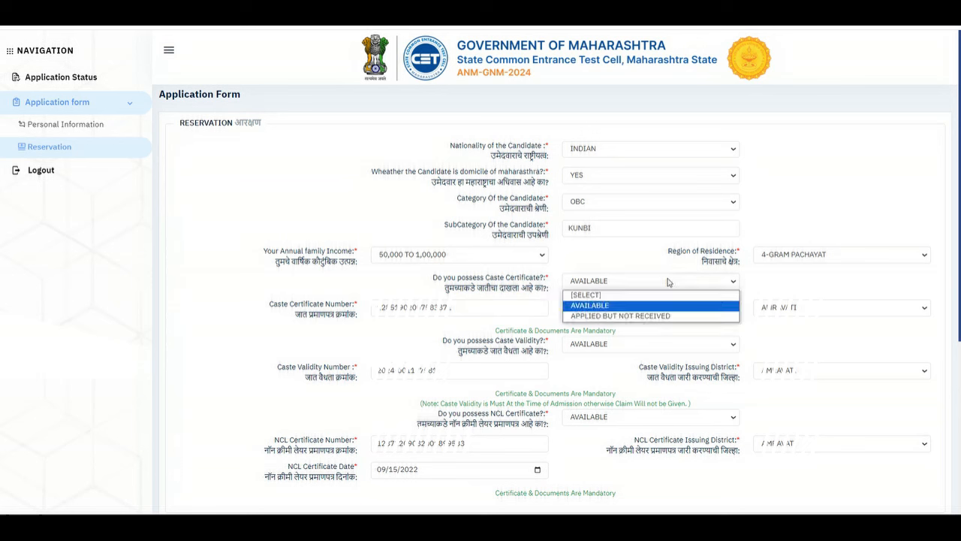
{"action": "left_click", "coordinate": [615, 304]}
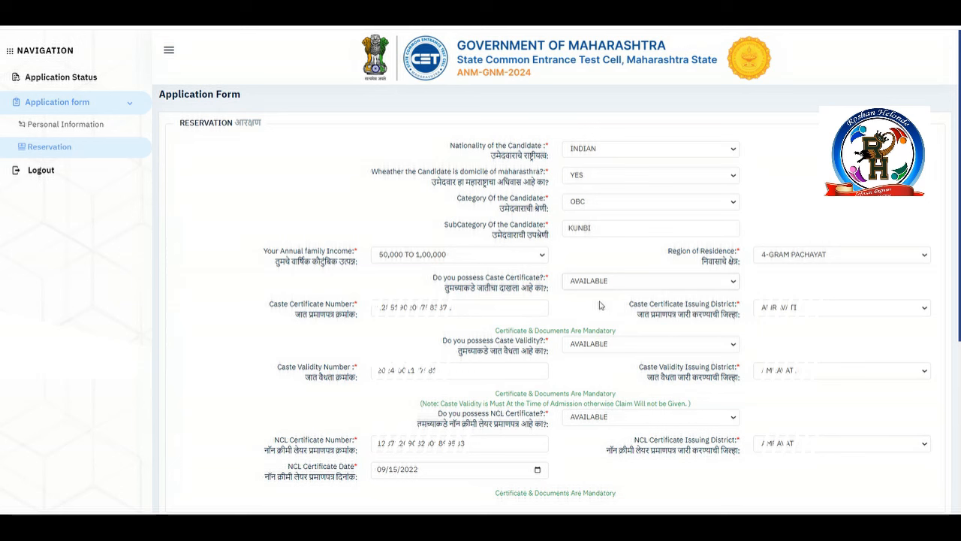
{"action": "left_click", "coordinate": [604, 284]}
{"action": "left_click", "coordinate": [399, 285]}
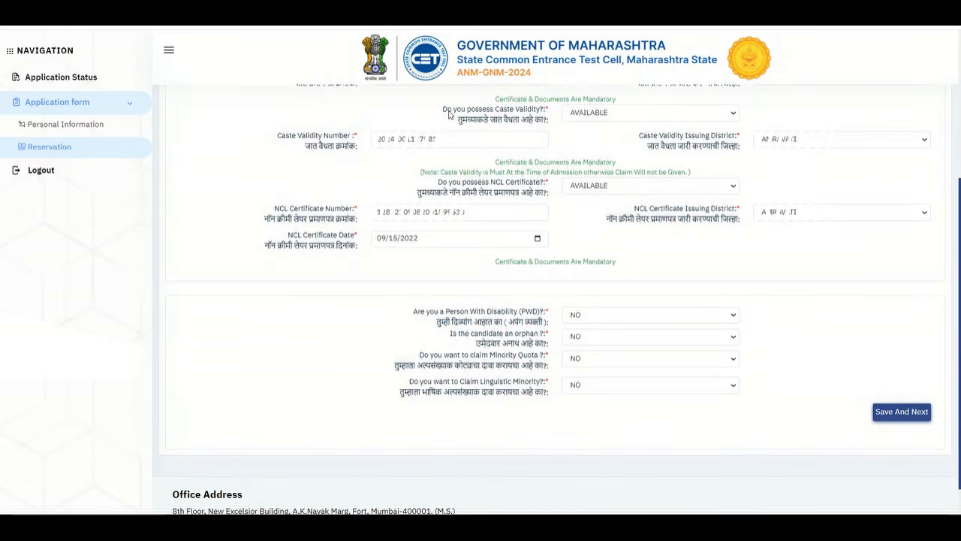
Keep caste validity and NCL certificate AVAILABLE, both issued in AMRAVATI district.
{"action": "left_click", "coordinate": [721, 119]}
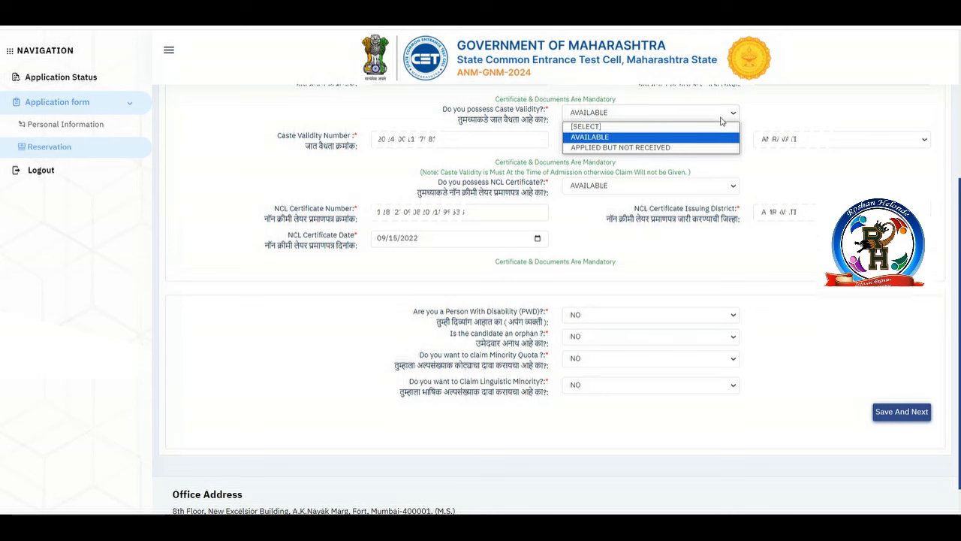
{"action": "left_click", "coordinate": [587, 137]}
{"action": "left_click", "coordinate": [621, 113]}
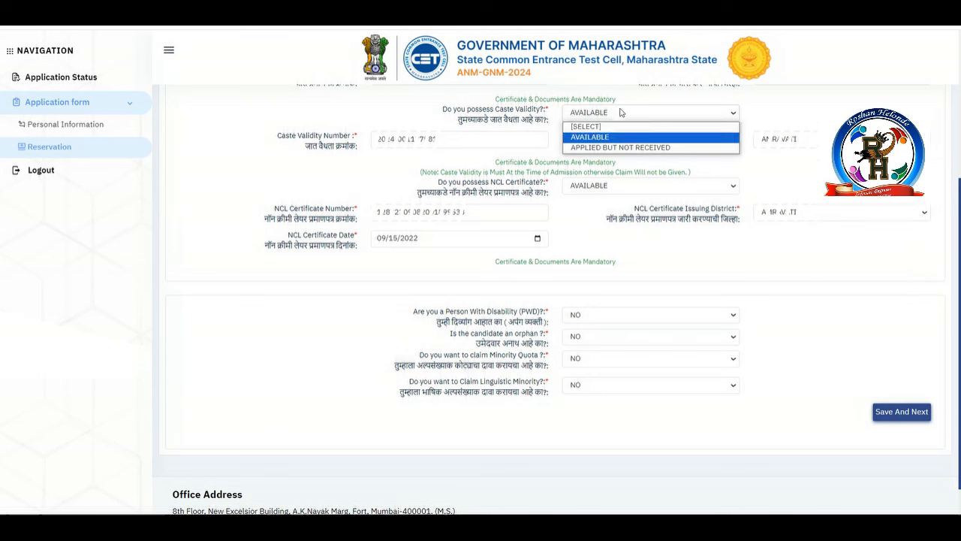
{"action": "left_click", "coordinate": [586, 140]}
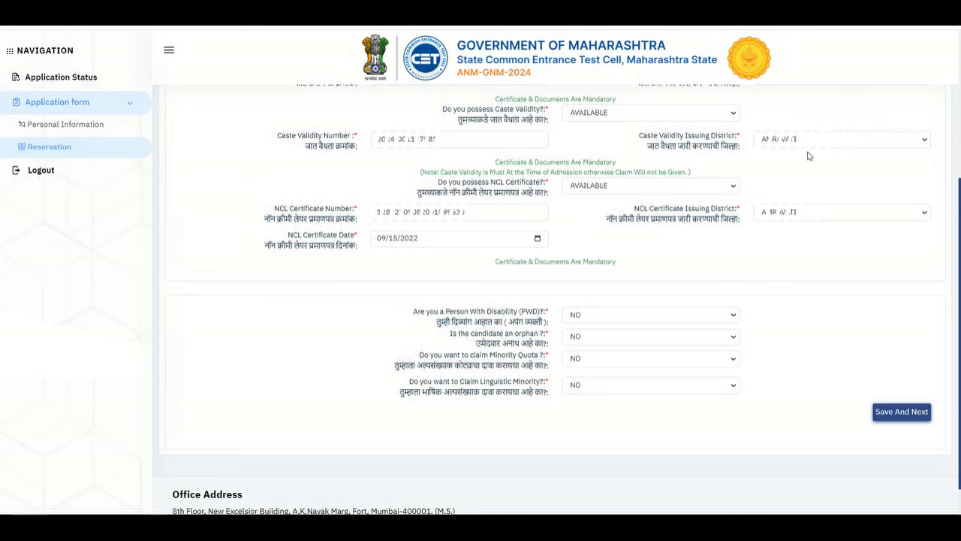
{"action": "left_click", "coordinate": [875, 138]}
{"action": "left_click", "coordinate": [875, 141]}
{"action": "left_click", "coordinate": [732, 190]}
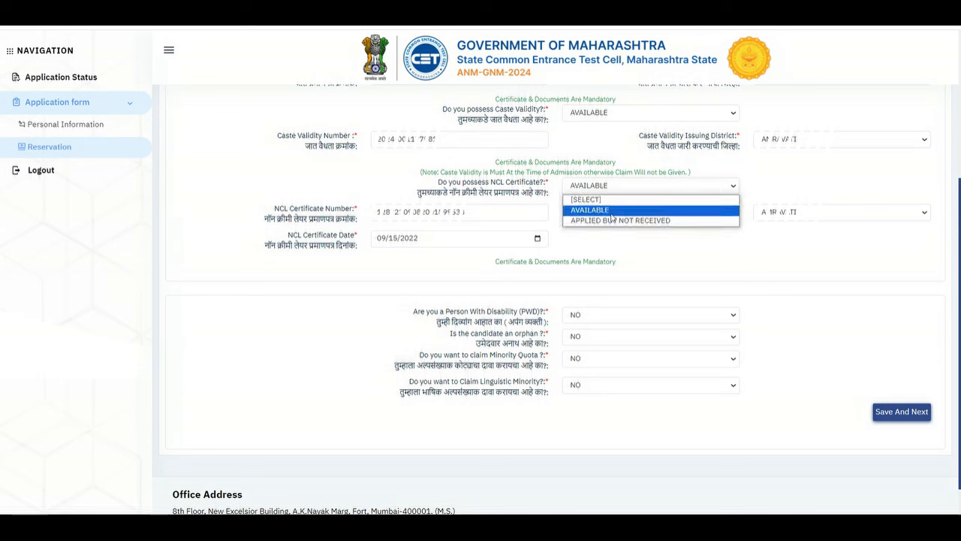
{"action": "left_click", "coordinate": [593, 213]}
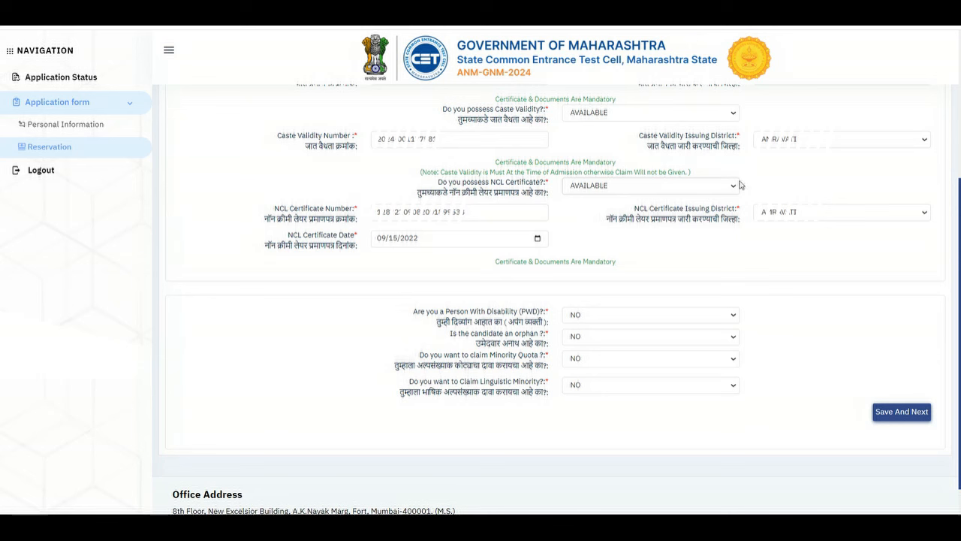
{"action": "left_click", "coordinate": [734, 185]}
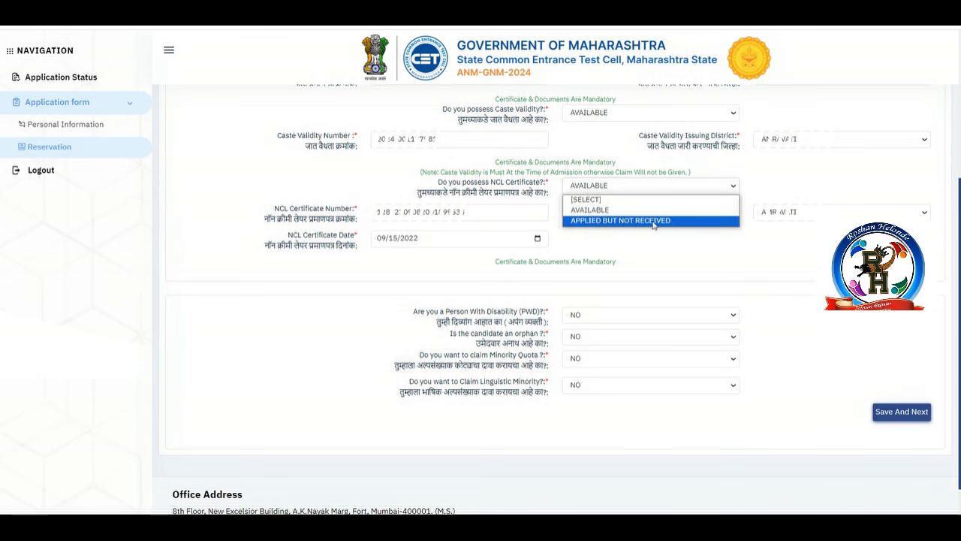
{"action": "left_click", "coordinate": [580, 211]}
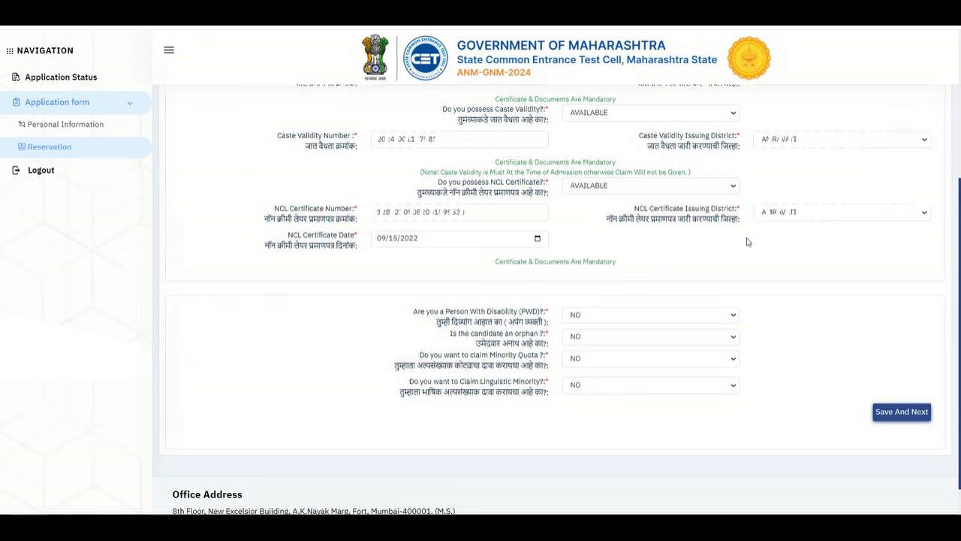
{"action": "left_click", "coordinate": [891, 214]}
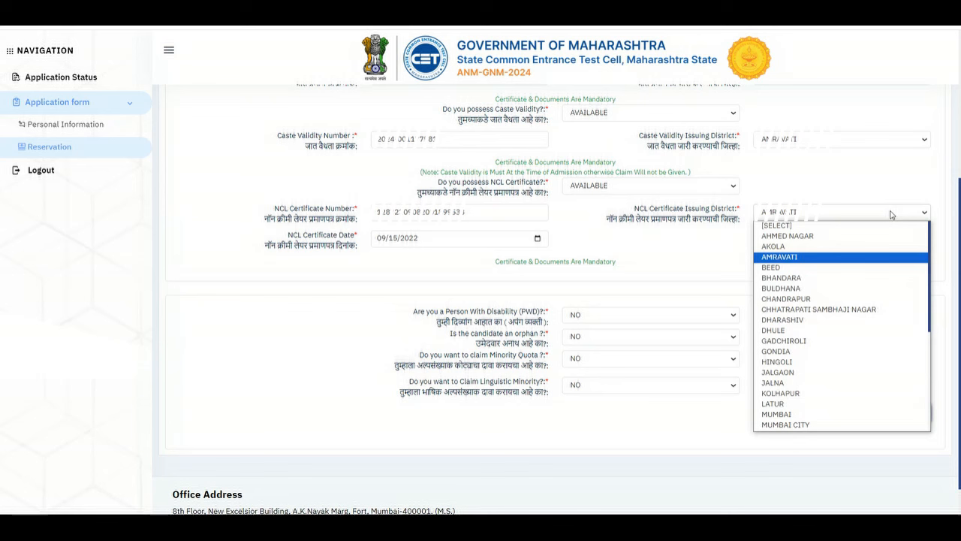
{"action": "left_click", "coordinate": [922, 214]}
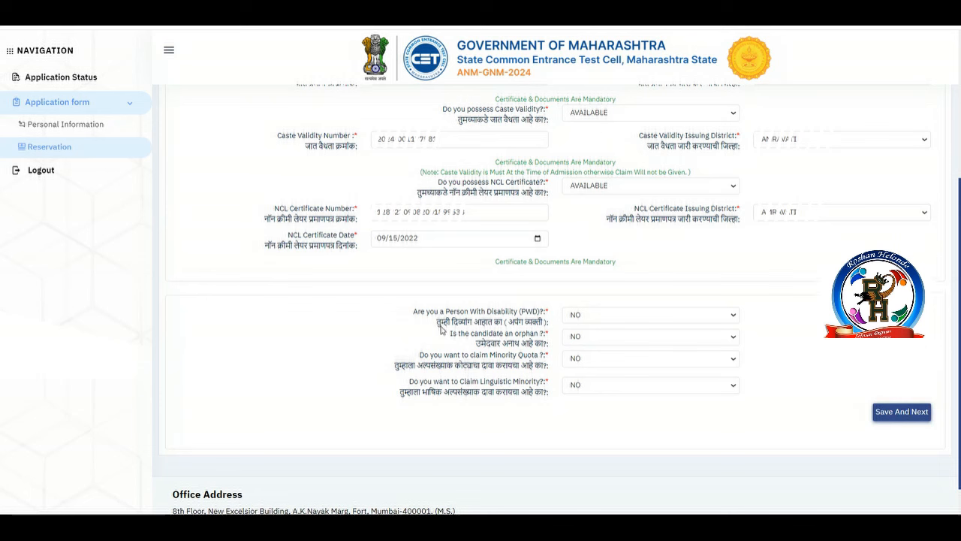
Set disability, orphan, minority quota and linguistic minority to NO, then save the reservation details.
{"action": "left_click", "coordinate": [637, 317]}
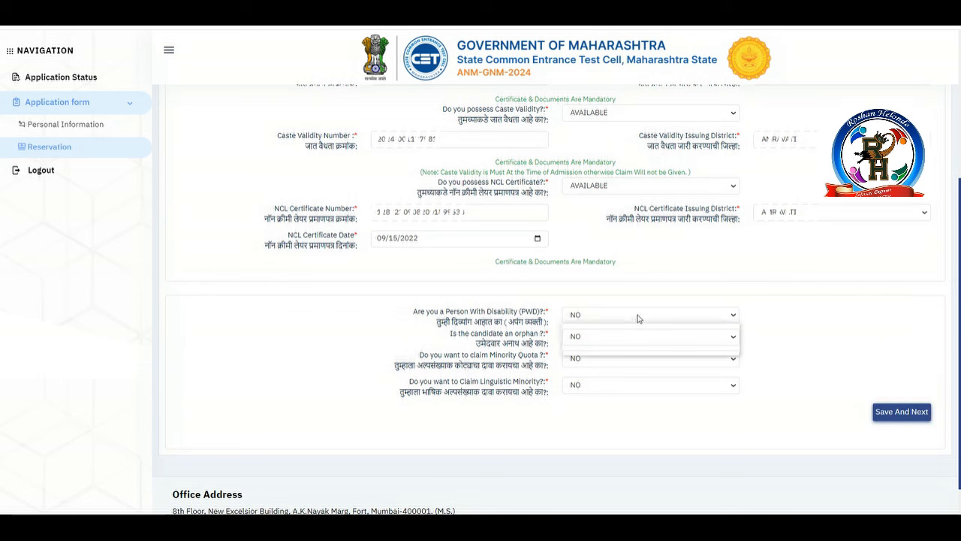
{"action": "left_click", "coordinate": [638, 317]}
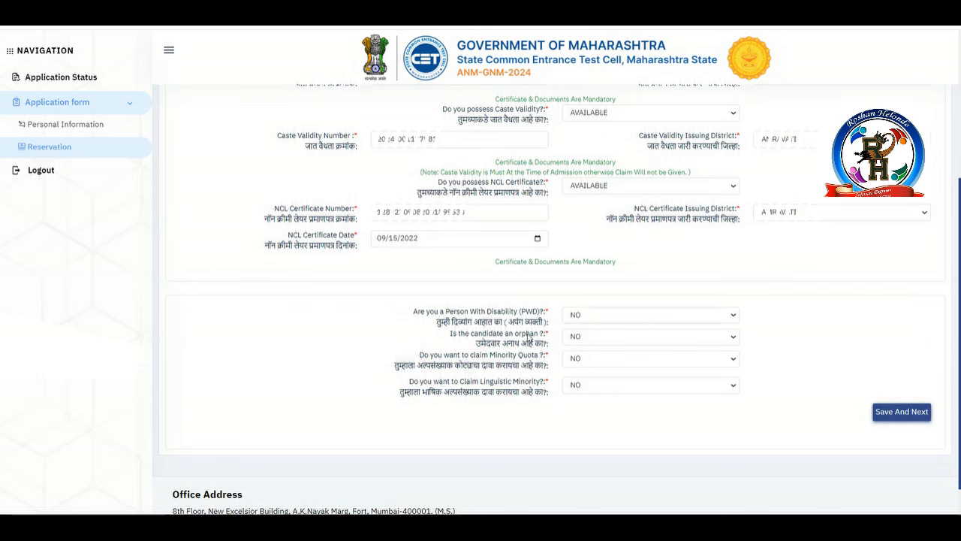
{"action": "left_click", "coordinate": [586, 346]}
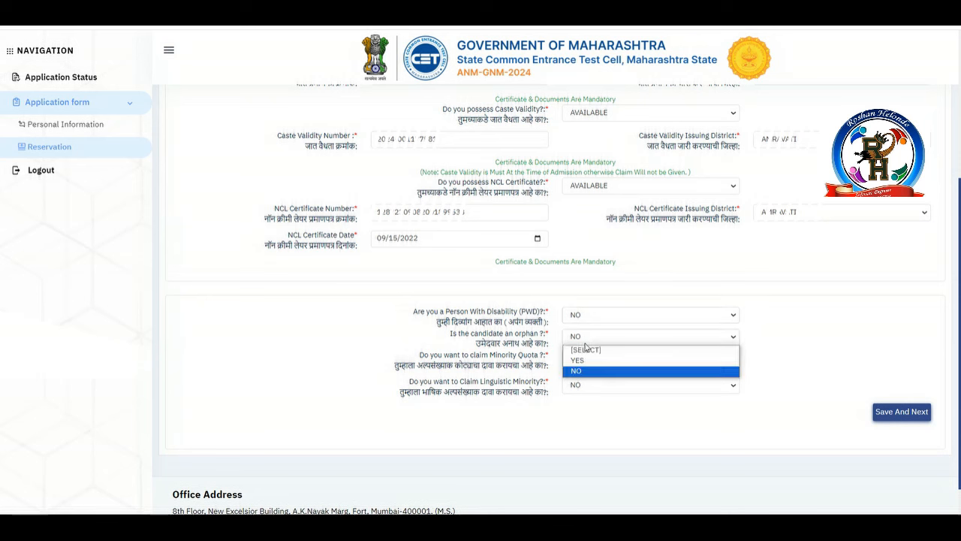
{"action": "left_click", "coordinate": [584, 379]}
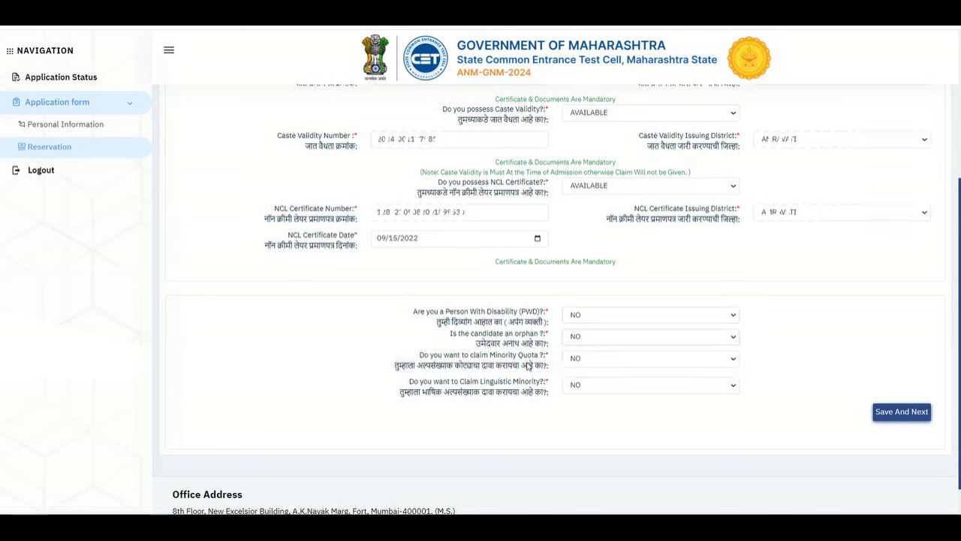
{"action": "left_click", "coordinate": [598, 362]}
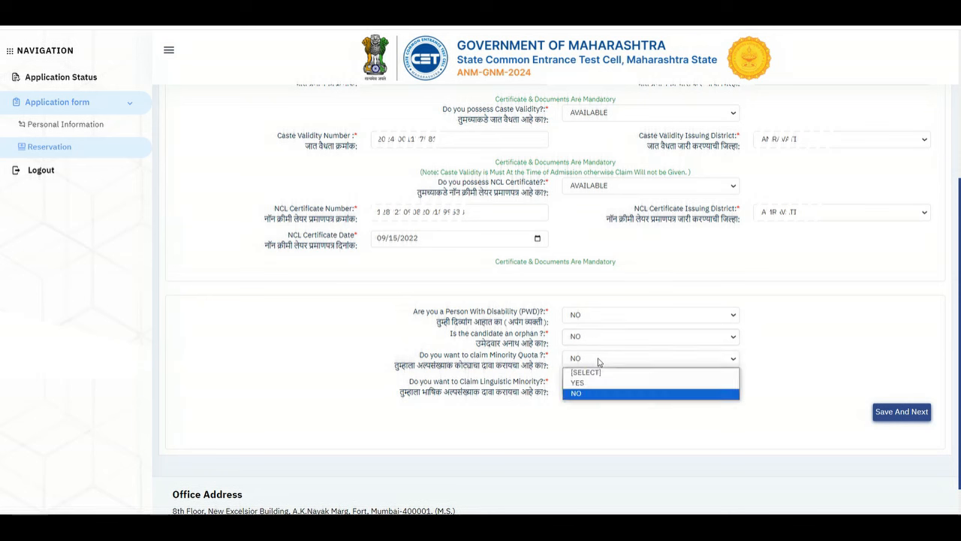
{"action": "left_click", "coordinate": [598, 362]}
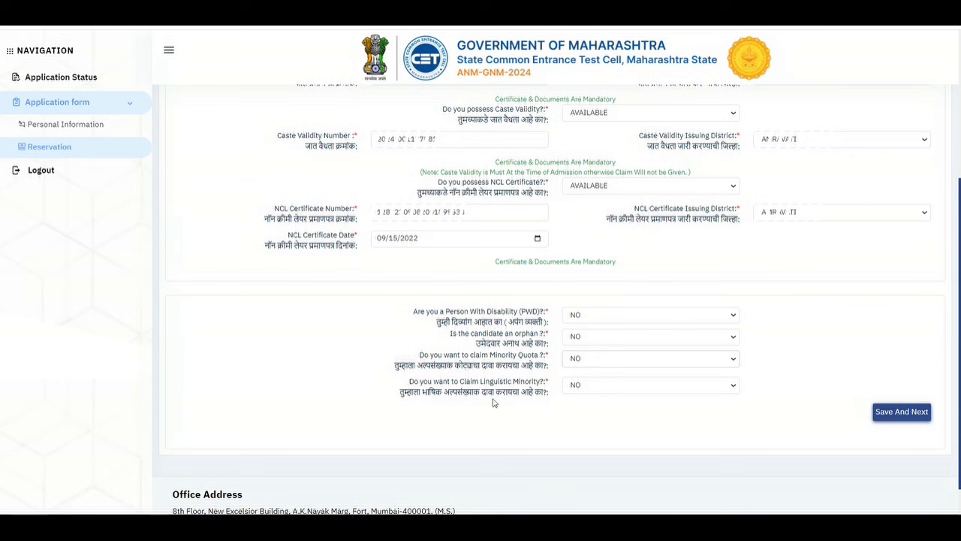
{"action": "left_click", "coordinate": [599, 392]}
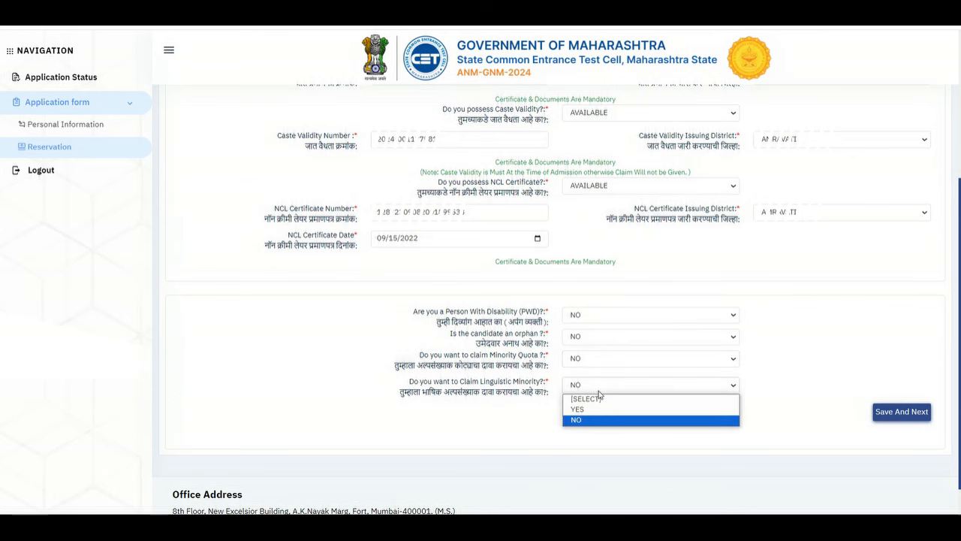
{"action": "left_click", "coordinate": [599, 391]}
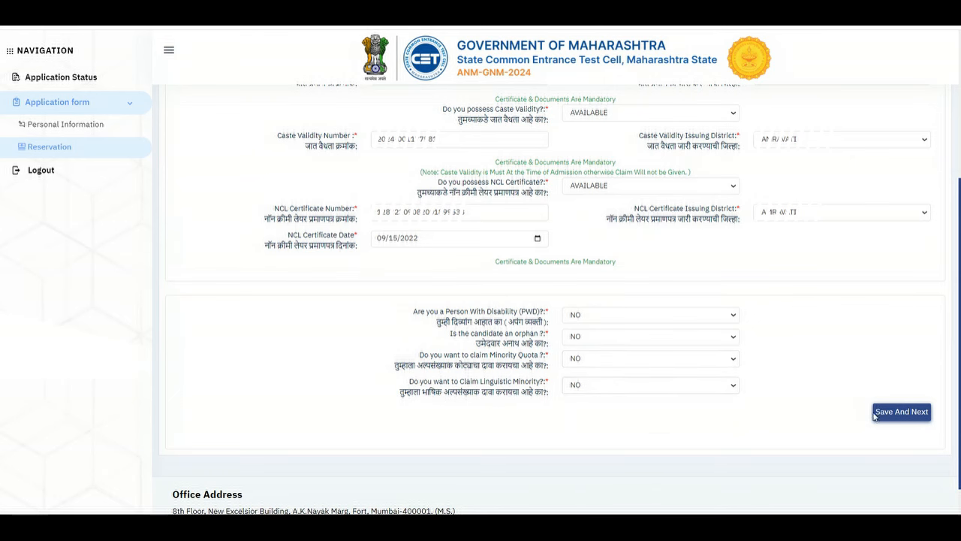
{"action": "left_click", "coordinate": [901, 411]}
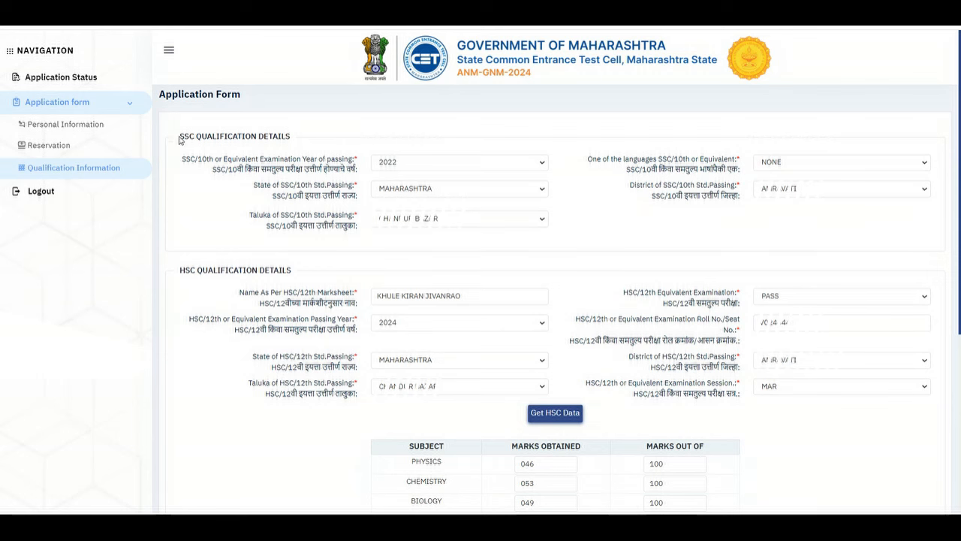
Keep SSC passing year 2022 and SSC language NONE.
{"action": "left_click_drag", "start_coordinate": [180, 136], "coordinate": [293, 138]}
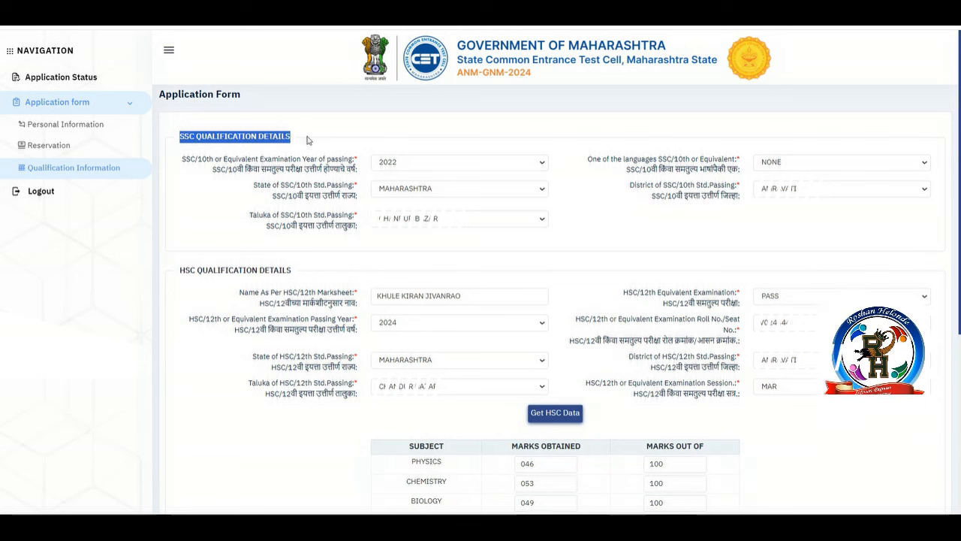
{"action": "left_click", "coordinate": [304, 139]}
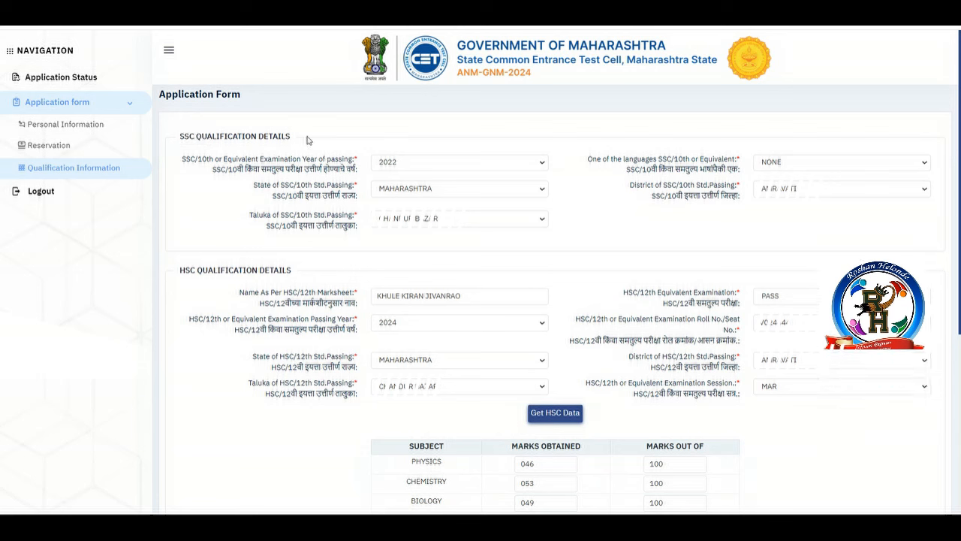
{"action": "left_click", "coordinate": [544, 167]}
{"action": "left_click", "coordinate": [544, 165]}
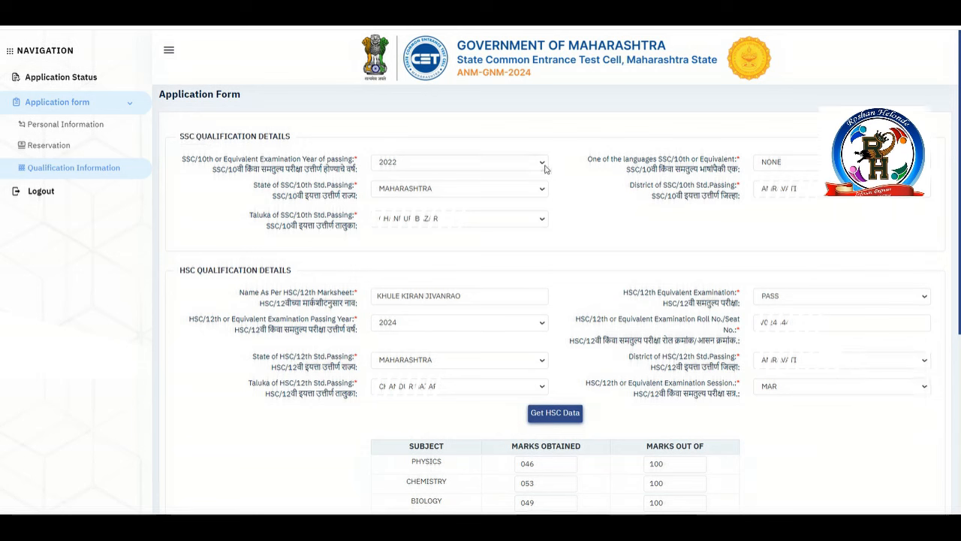
{"action": "left_click", "coordinate": [795, 167]}
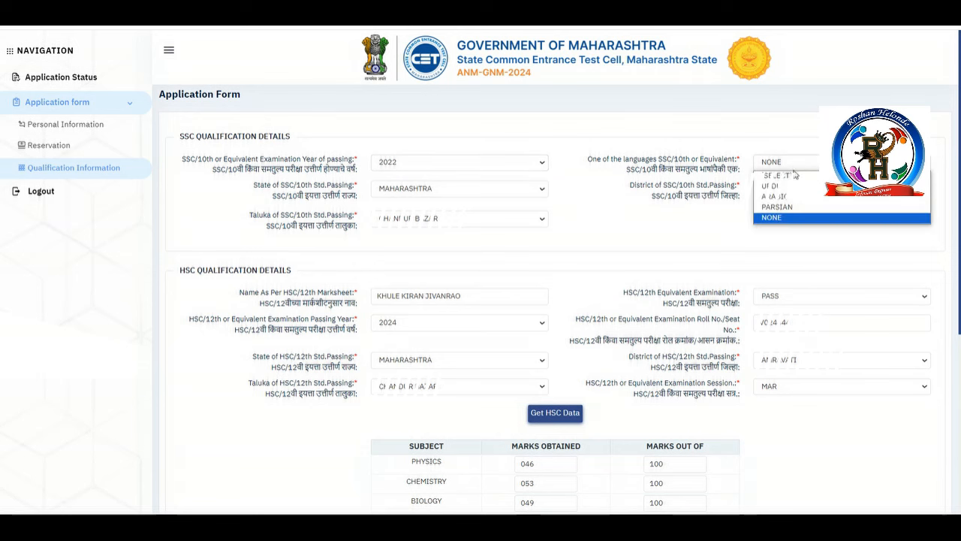
{"action": "left_click", "coordinate": [780, 219]}
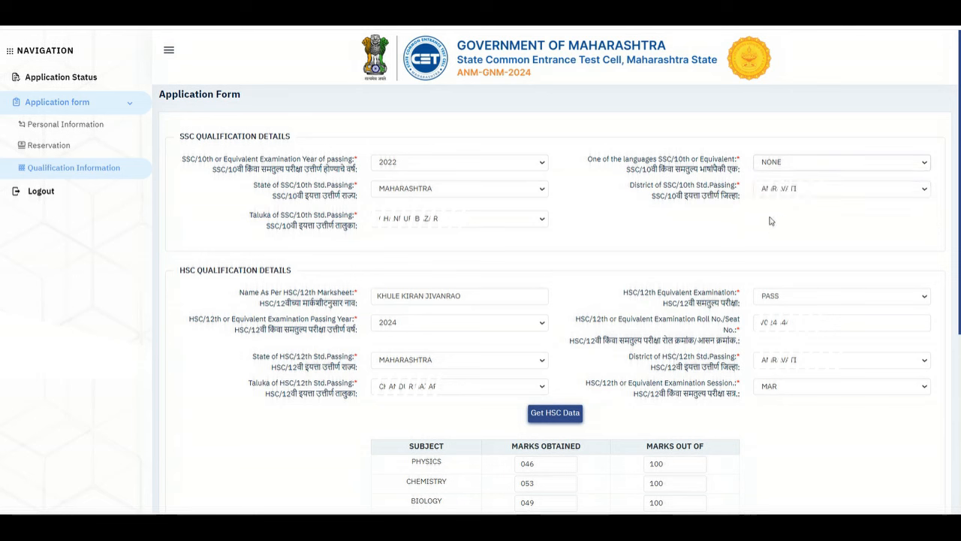
Choose MAHARASHTRA as the SSC/10th passing state and move down to the HSC details.
{"action": "left_click", "coordinate": [496, 191]}
{"action": "left_click", "coordinate": [497, 190]}
{"action": "left_click", "coordinate": [491, 189]}
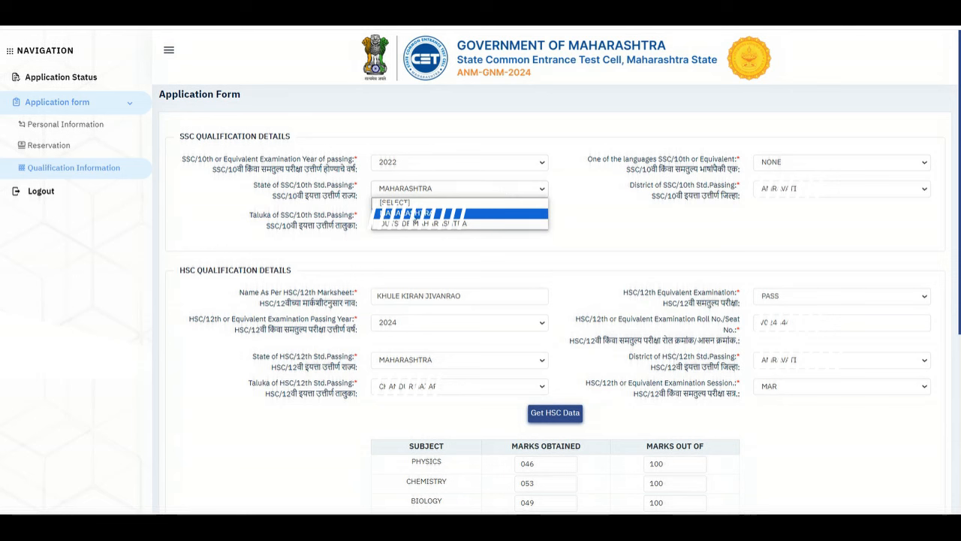
{"action": "left_click", "coordinate": [413, 213]}
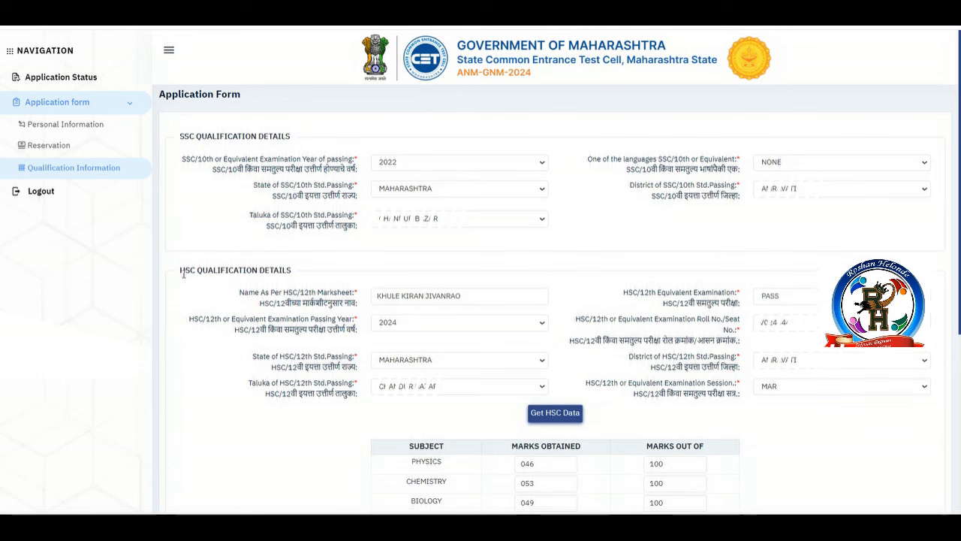
{"action": "left_click_drag", "start_coordinate": [183, 273], "coordinate": [299, 278]}
{"action": "left_click", "coordinate": [298, 278]}
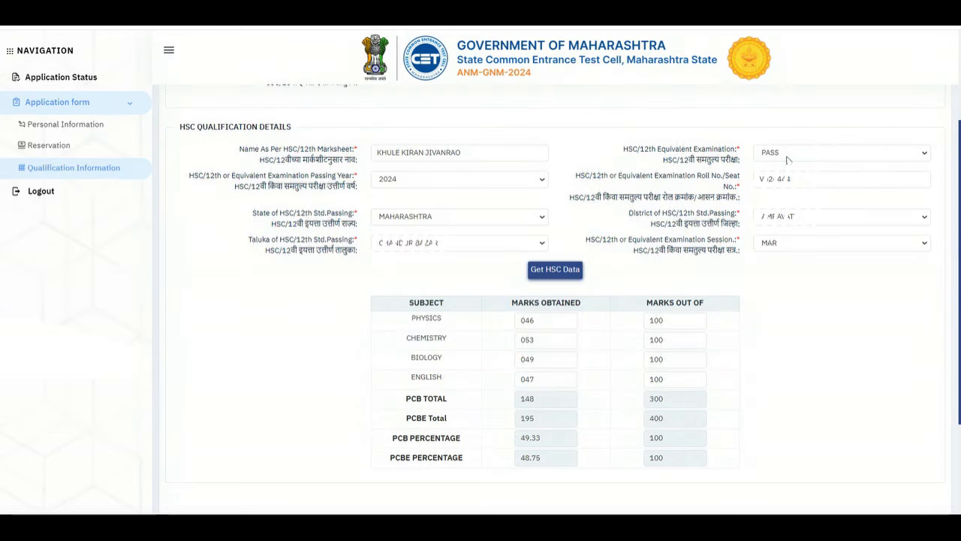
Keep HSC result PASS and session MAR, check the Physics marks, and save the qualification details.
{"action": "left_click", "coordinate": [783, 159]}
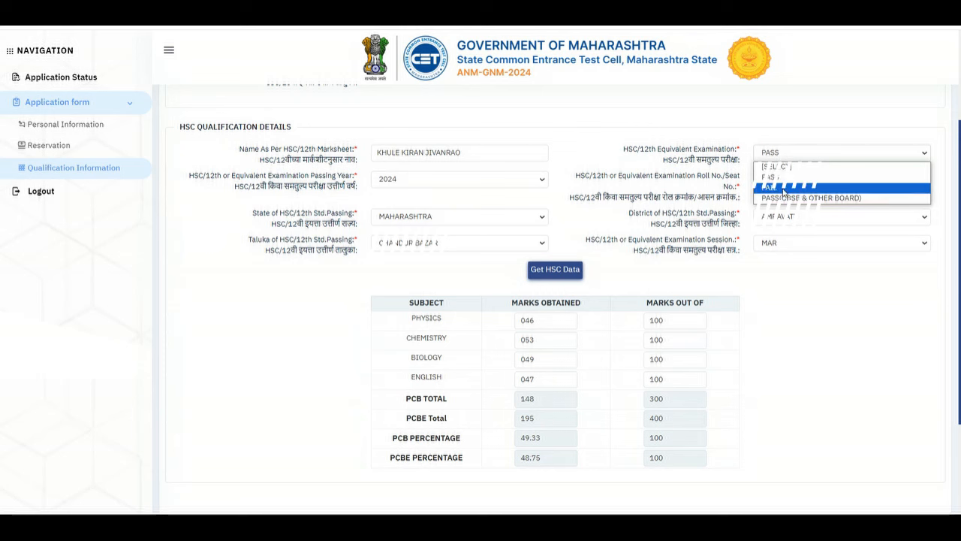
{"action": "left_click", "coordinate": [782, 177]}
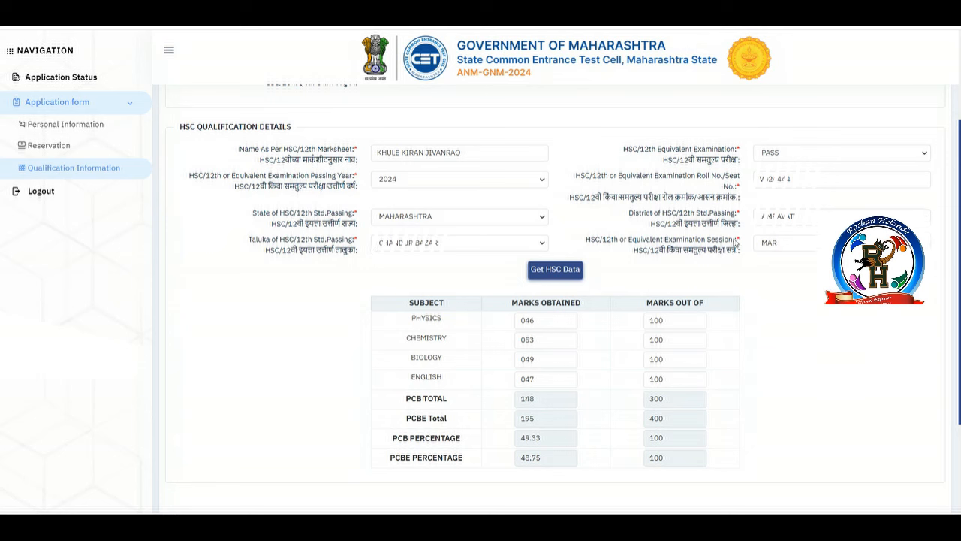
{"action": "left_click", "coordinate": [785, 245]}
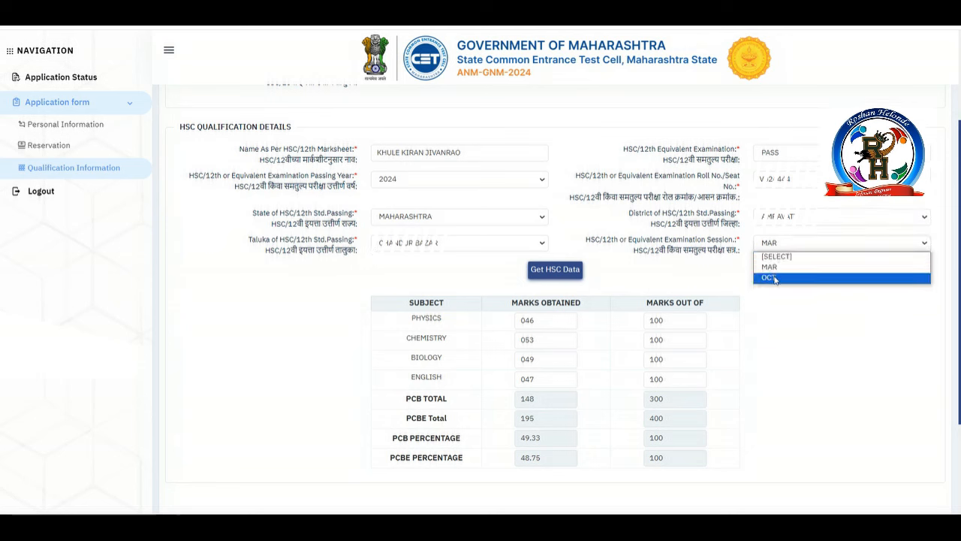
{"action": "left_click", "coordinate": [773, 270]}
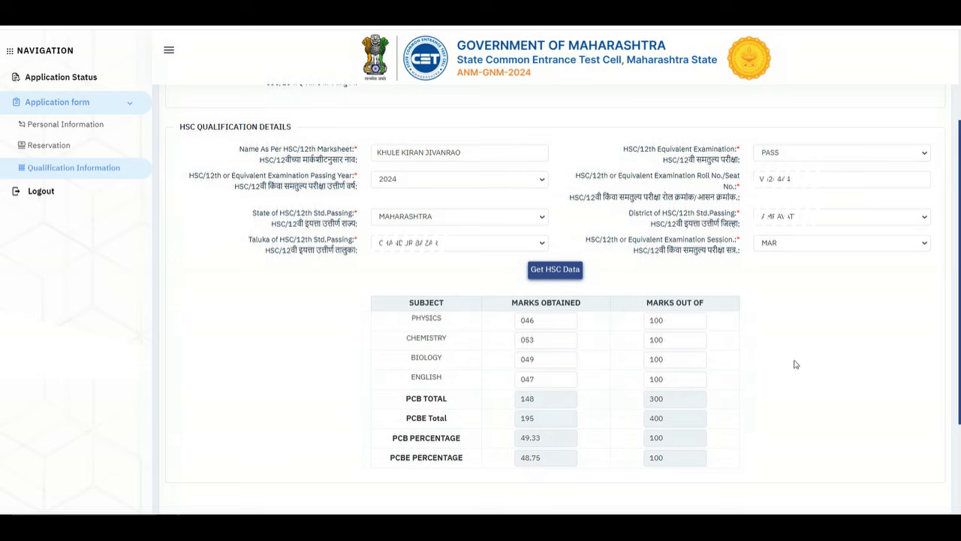
{"action": "scroll", "coordinate": [796, 364], "scroll_direction": "down", "scroll_amount": 1}
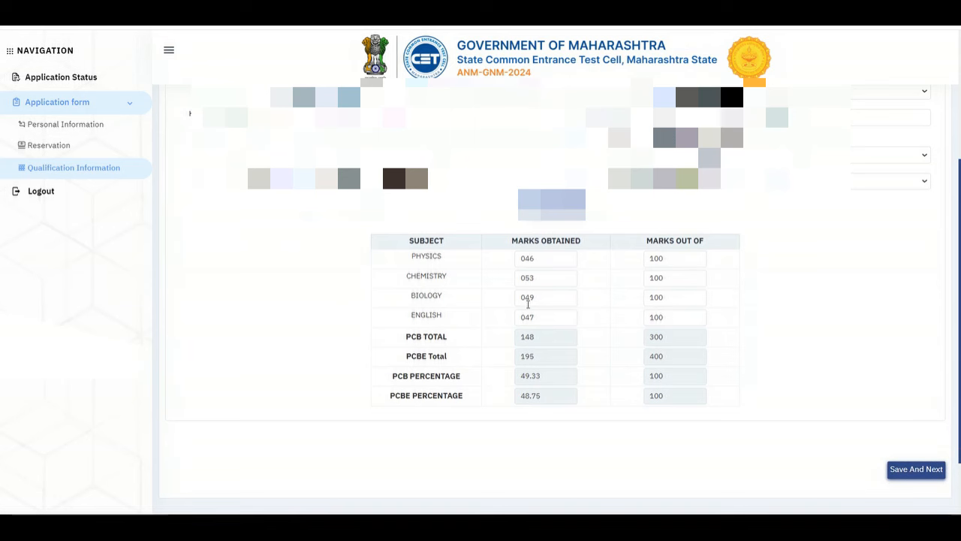
{"action": "left_click", "coordinate": [533, 263]}
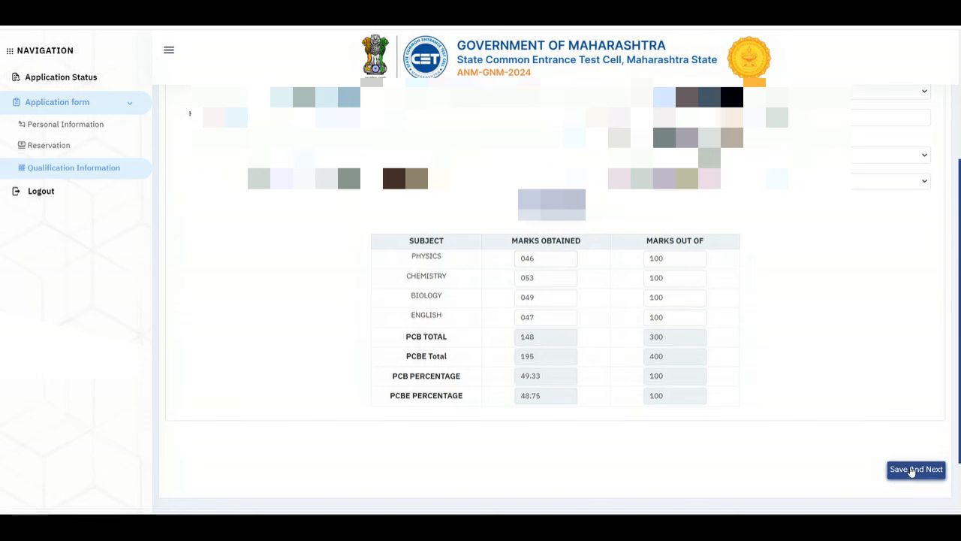
{"action": "left_click", "coordinate": [912, 471]}
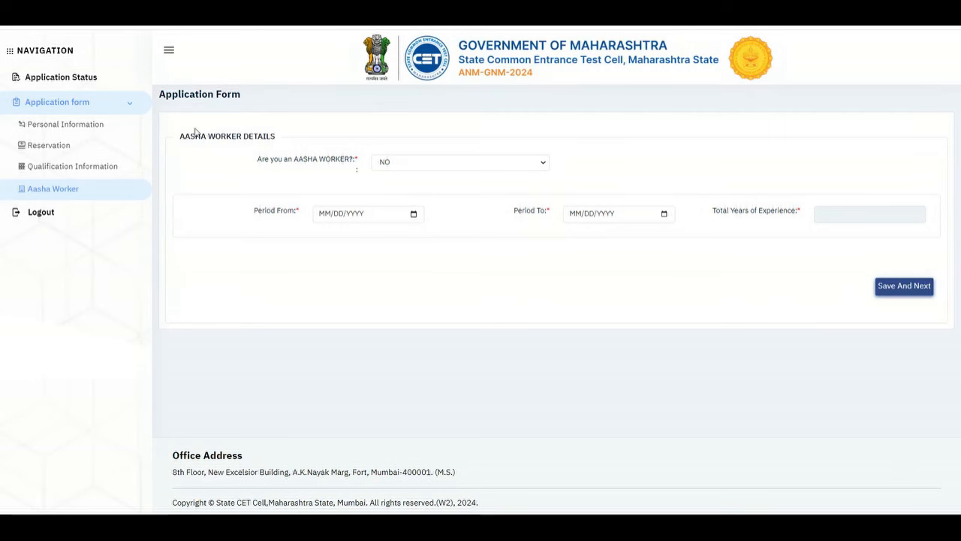
Highlight the AASHA WORKER DETAILS heading, switch the AASHA worker answer from YES to NO, and save.
{"action": "left_click_drag", "start_coordinate": [180, 136], "coordinate": [285, 138]}
{"action": "left_click", "coordinate": [285, 139]}
{"action": "left_click", "coordinate": [428, 160]}
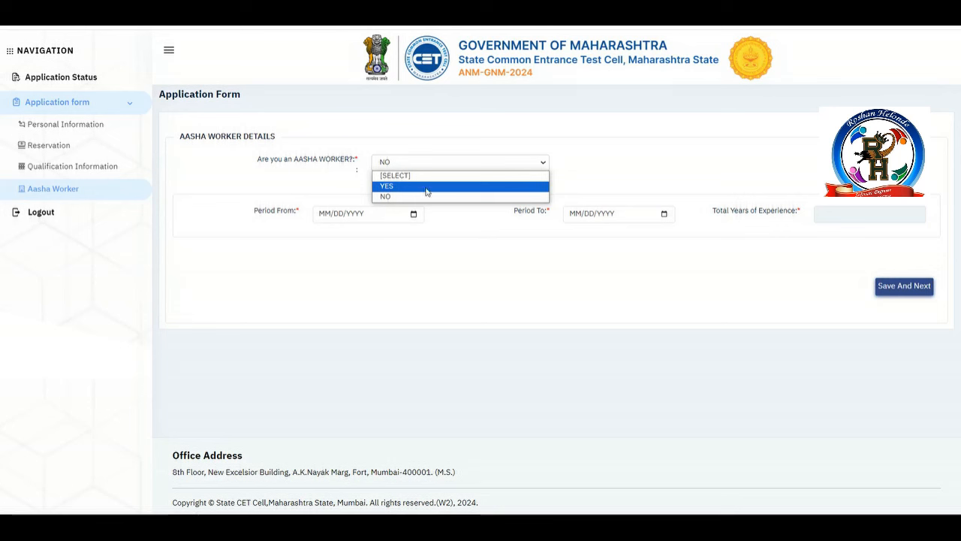
{"action": "left_click", "coordinate": [426, 190]}
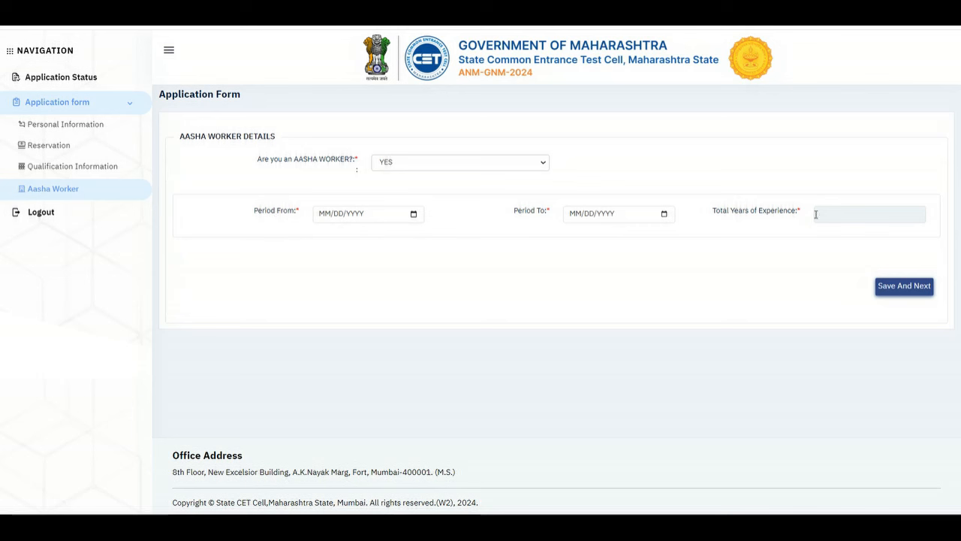
{"action": "left_click", "coordinate": [489, 162]}
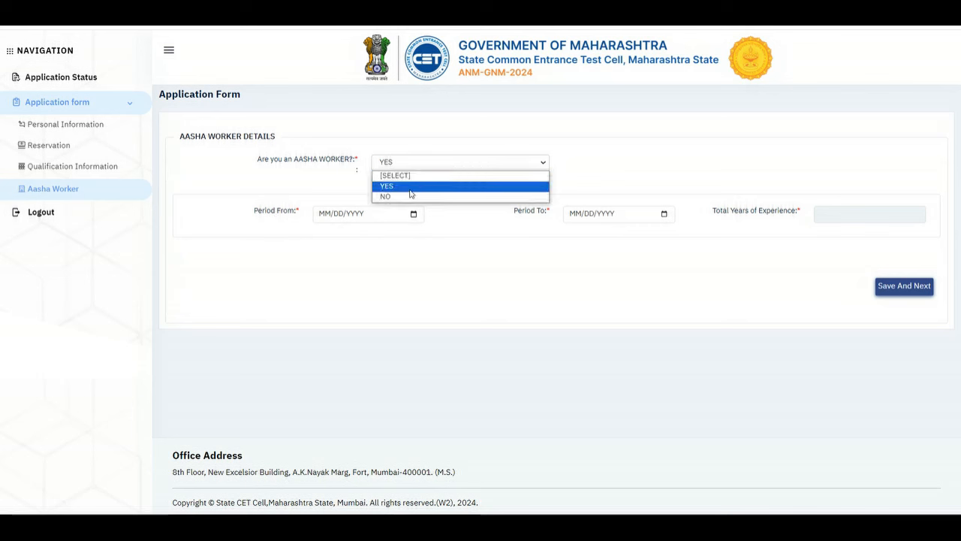
{"action": "left_click", "coordinate": [391, 196]}
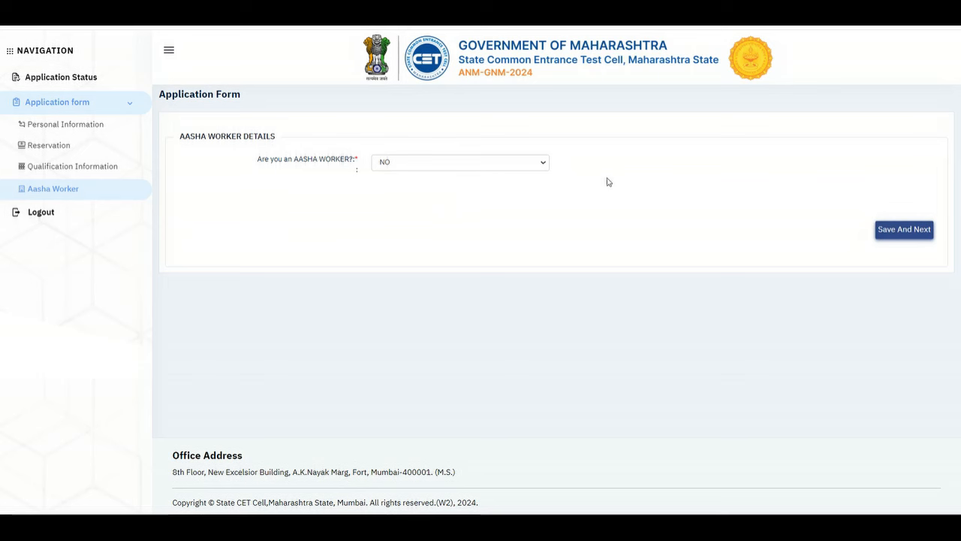
{"action": "left_click", "coordinate": [912, 232]}
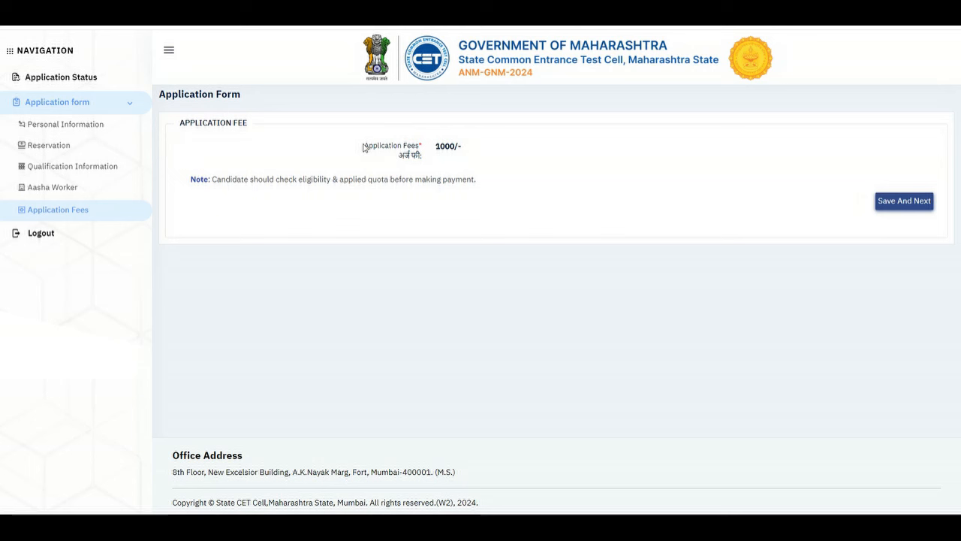
Highlight the 1000/- application fee several times, then return to Application Status.
{"action": "left_click_drag", "start_coordinate": [363, 147], "coordinate": [472, 145]}
{"action": "left_click", "coordinate": [474, 146]}
{"action": "left_click_drag", "start_coordinate": [366, 148], "coordinate": [471, 145]}
{"action": "left_click", "coordinate": [473, 146]}
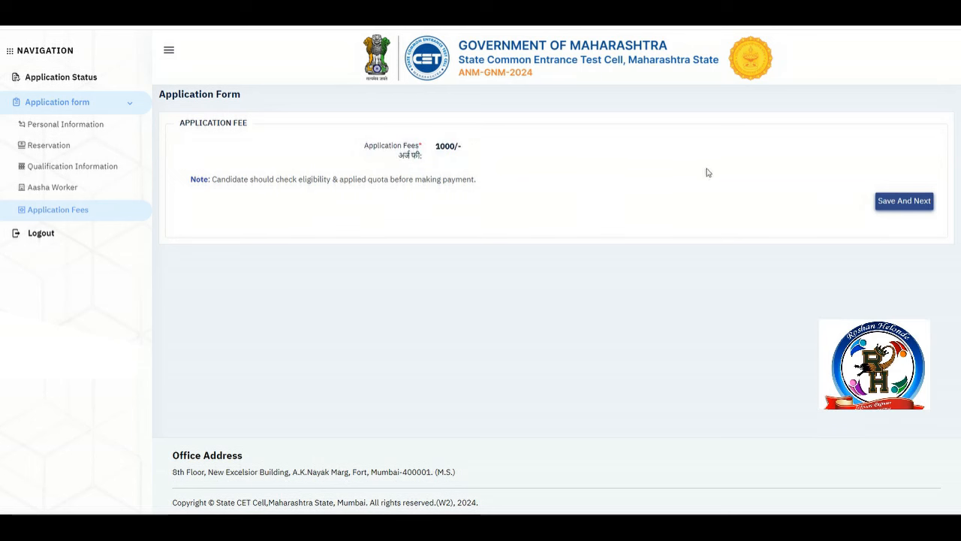
{"action": "left_click_drag", "start_coordinate": [365, 145], "coordinate": [473, 145]}
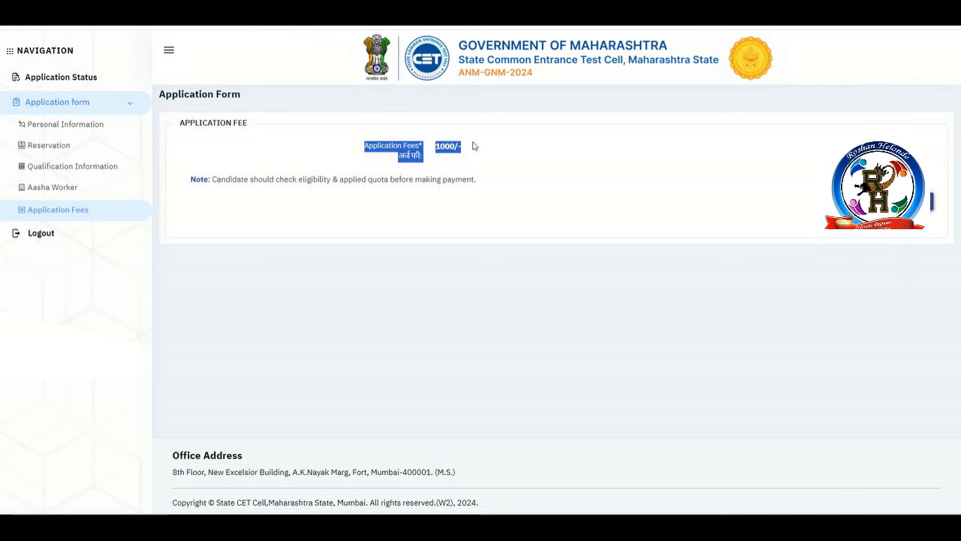
{"action": "left_click", "coordinate": [473, 146]}
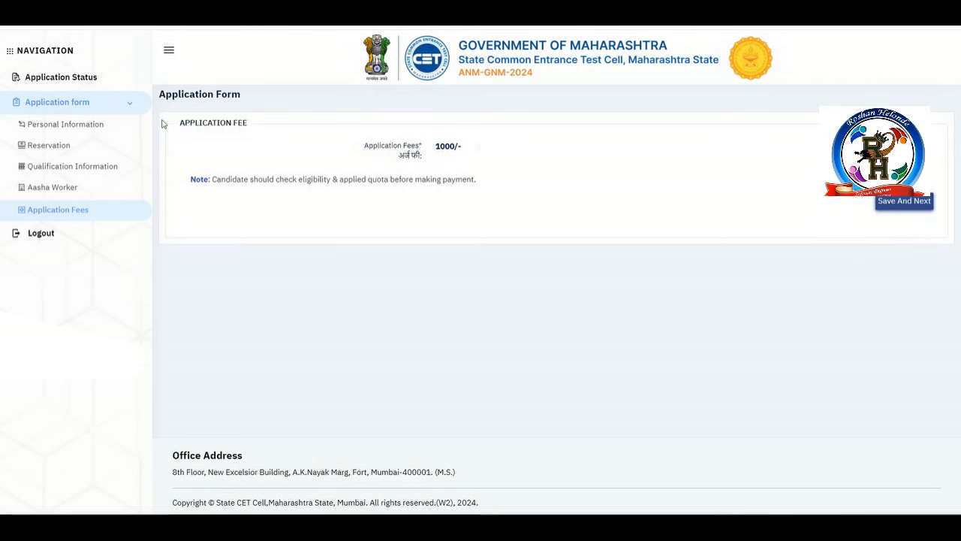
{"action": "left_click", "coordinate": [63, 79]}
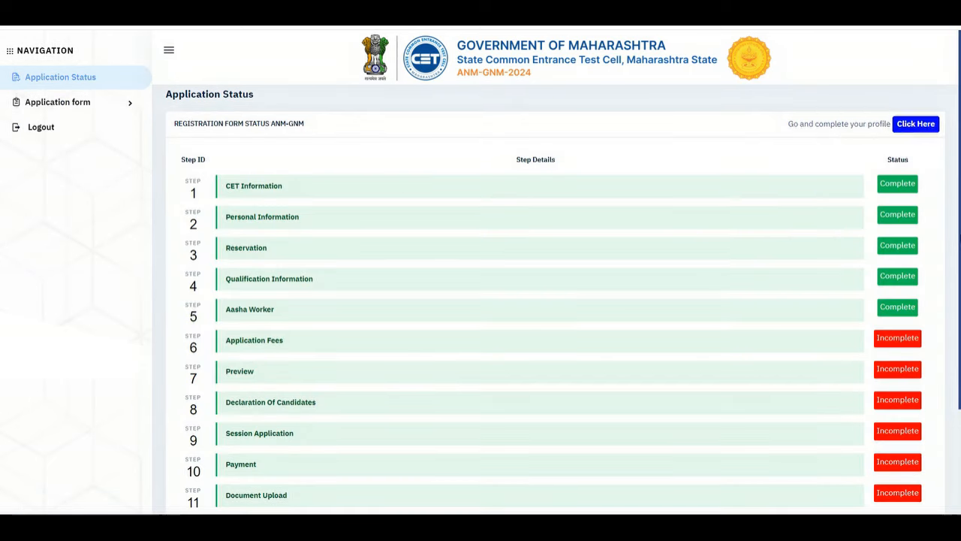
{"action": "scroll", "coordinate": [470, 253], "scroll_direction": "down", "scroll_amount": 1}
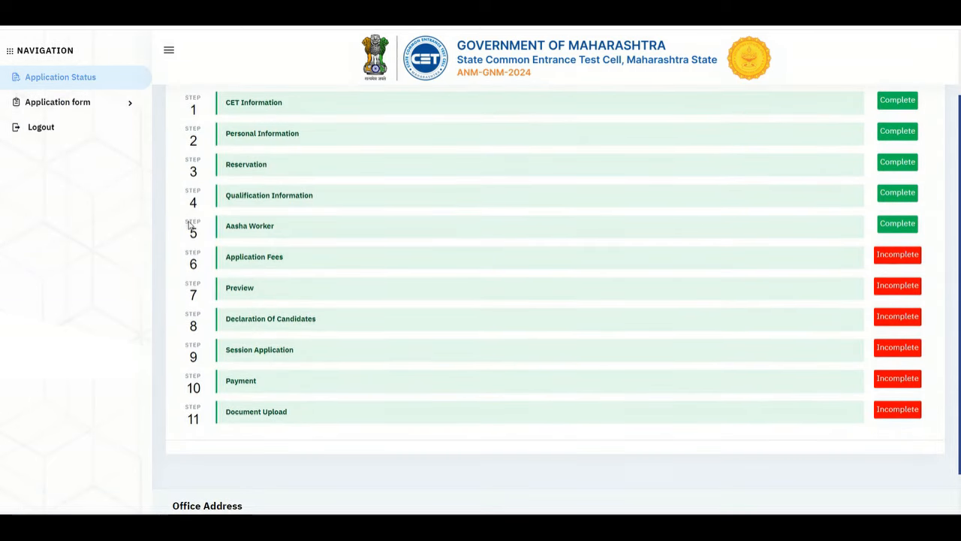
{"action": "left_click_drag", "start_coordinate": [189, 223], "coordinate": [185, 223]}
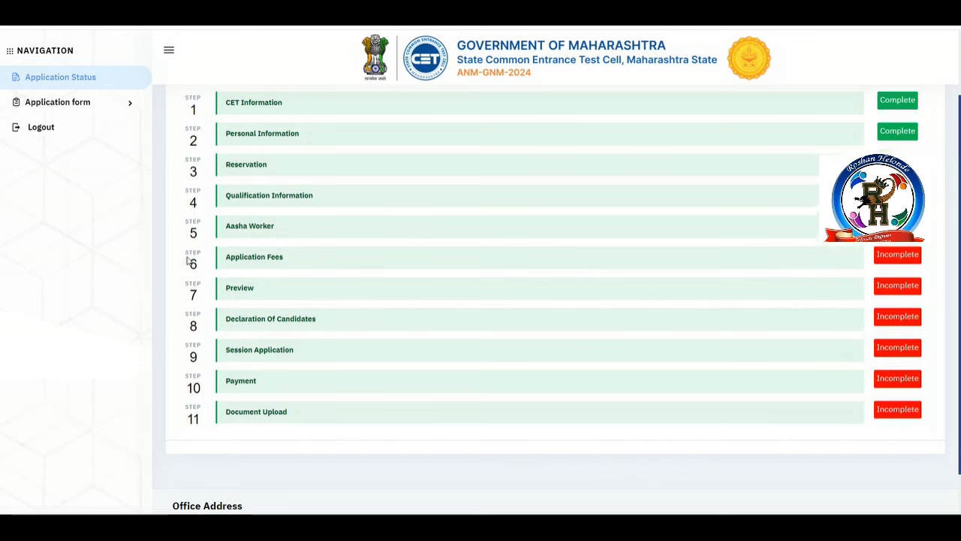
{"action": "left_click_drag", "start_coordinate": [188, 260], "coordinate": [302, 424]}
{"action": "left_click", "coordinate": [306, 427]}
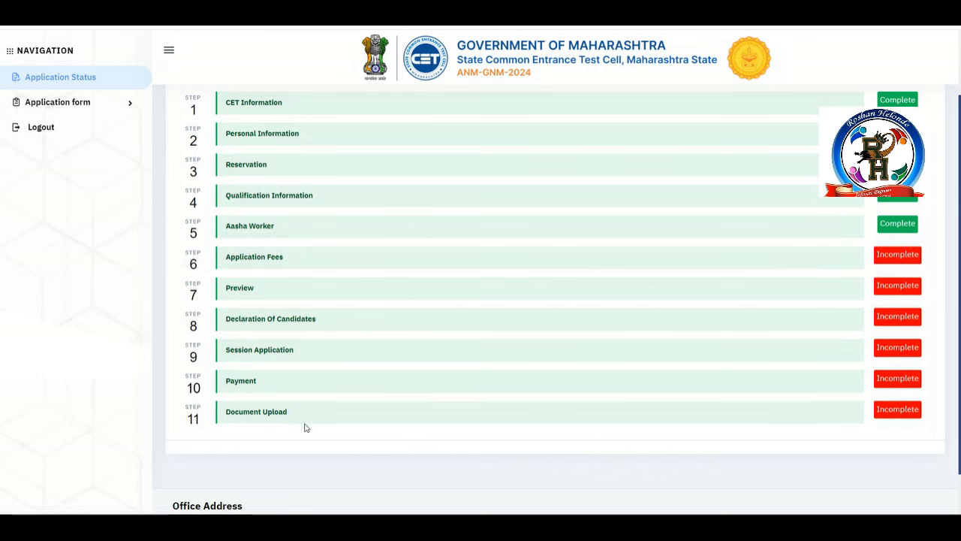
{"action": "scroll", "coordinate": [906, 300], "scroll_direction": "down", "scroll_amount": 1}
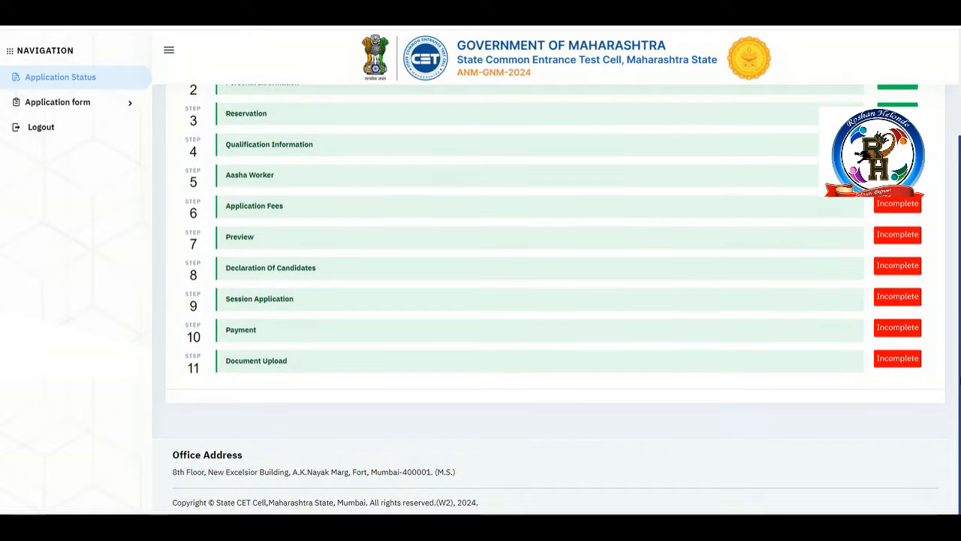
{"action": "scroll", "coordinate": [556, 299], "scroll_direction": "up", "scroll_amount": 2}
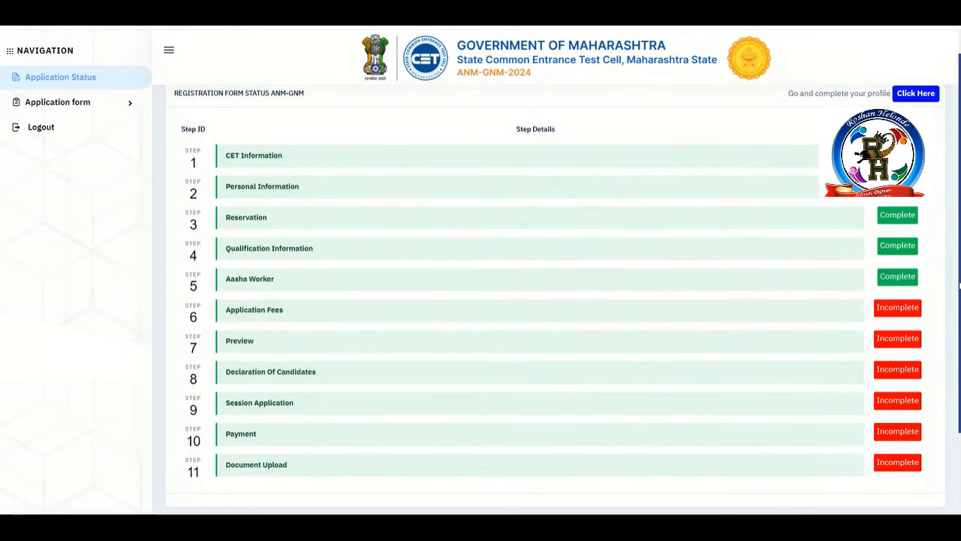
{"action": "scroll", "coordinate": [555, 300], "scroll_direction": "up", "scroll_amount": 1}
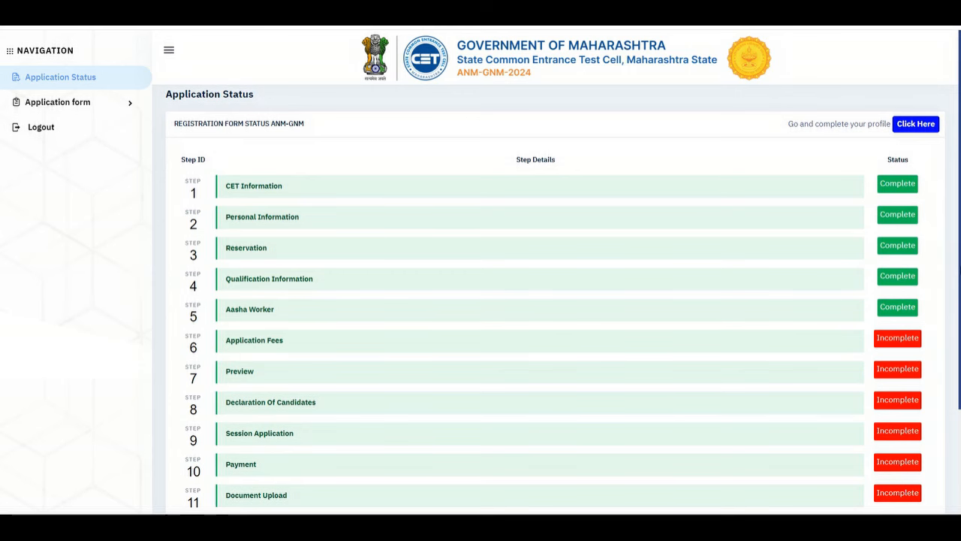
{"action": "scroll", "coordinate": [926, 295], "scroll_direction": "down", "scroll_amount": 2}
{"action": "scroll", "coordinate": [649, 317], "scroll_direction": "up", "scroll_amount": 2}
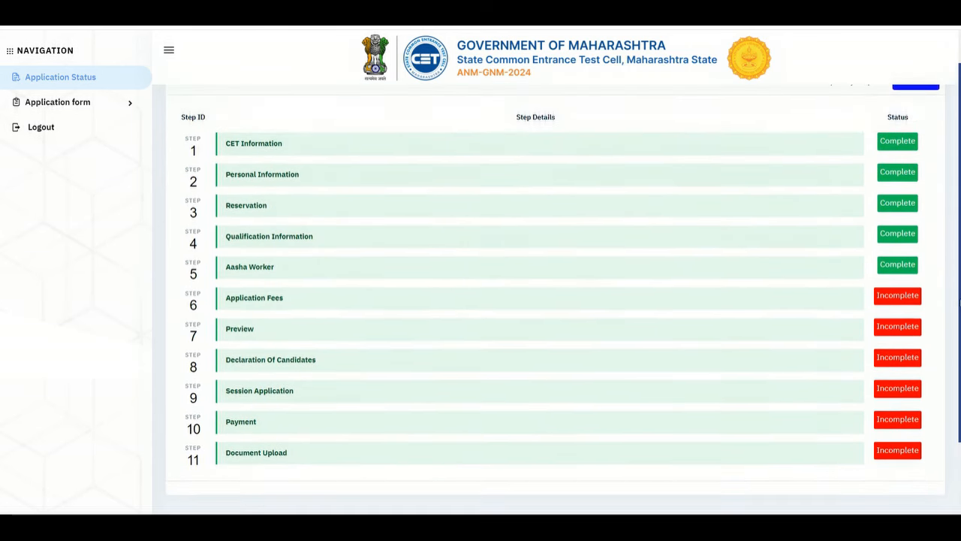